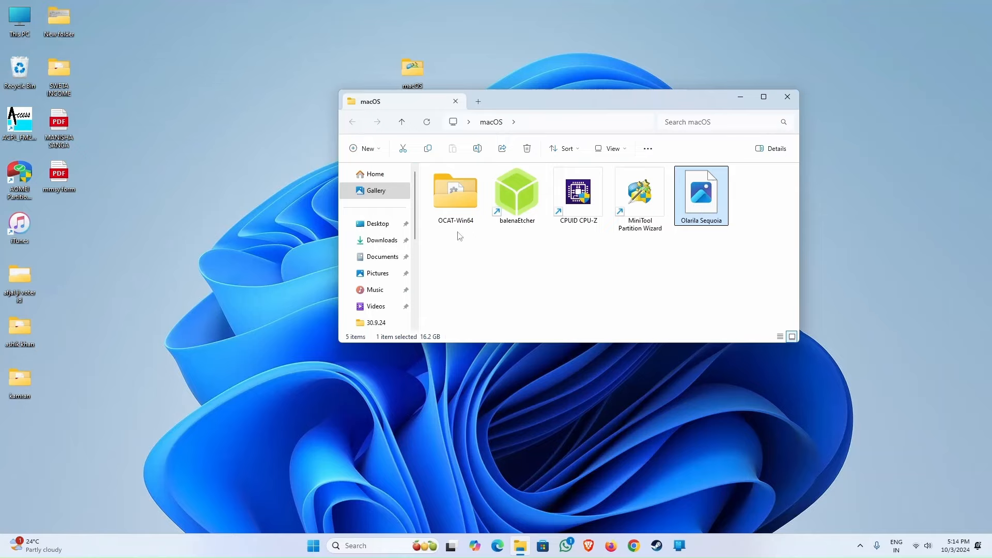
click(455, 196)
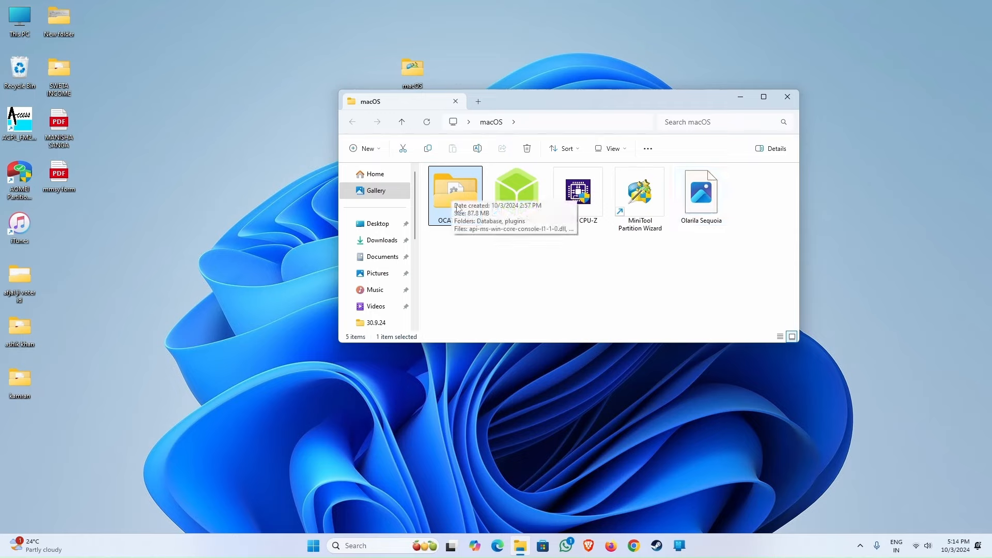
click(515, 215)
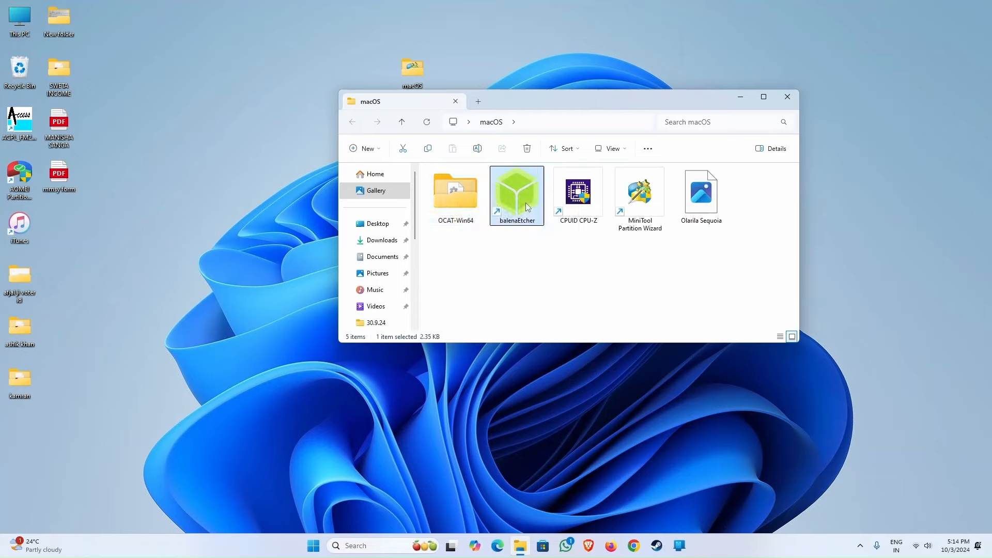
click(573, 206)
click(630, 218)
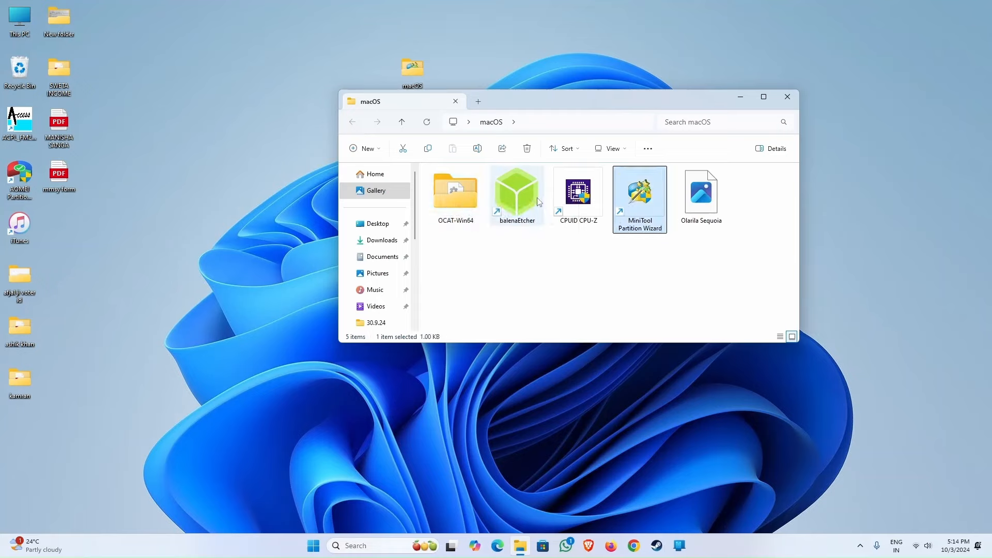
Launch OCAuxiliaryTools from the OCAT-Win64 folder inside the macOS folder.
click(472, 218)
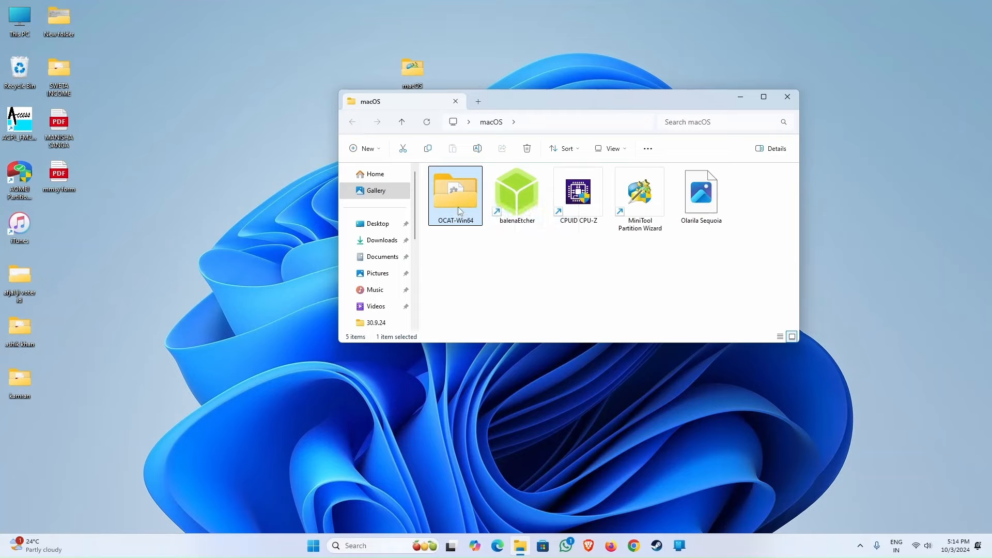
mouse_move(451, 209)
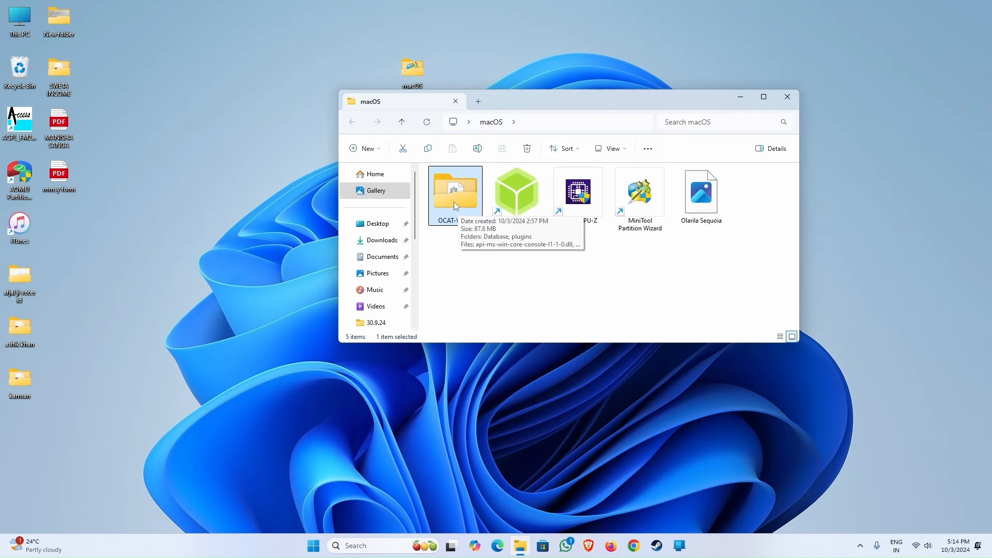
double_click(454, 203)
scroll(454, 236, down, 1)
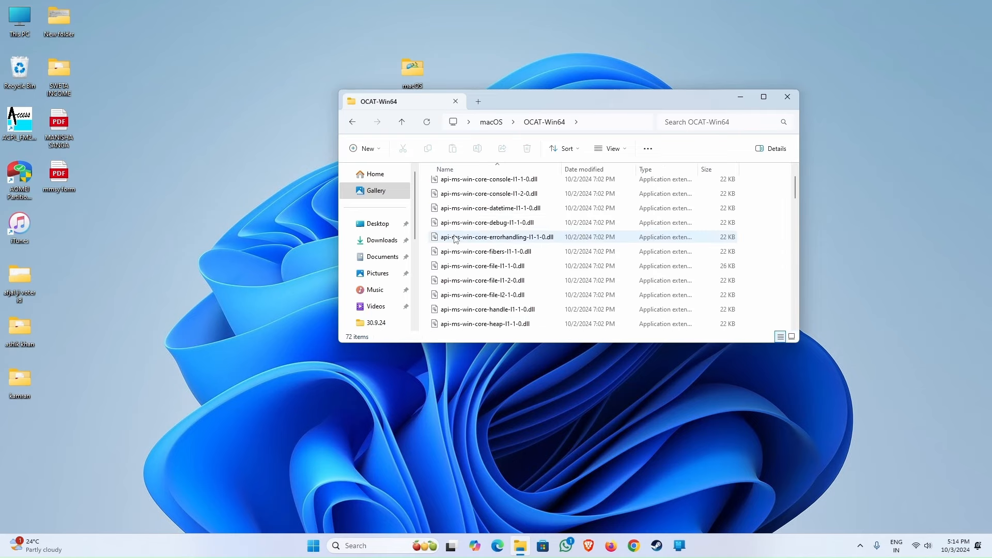
scroll(455, 238, down, 12)
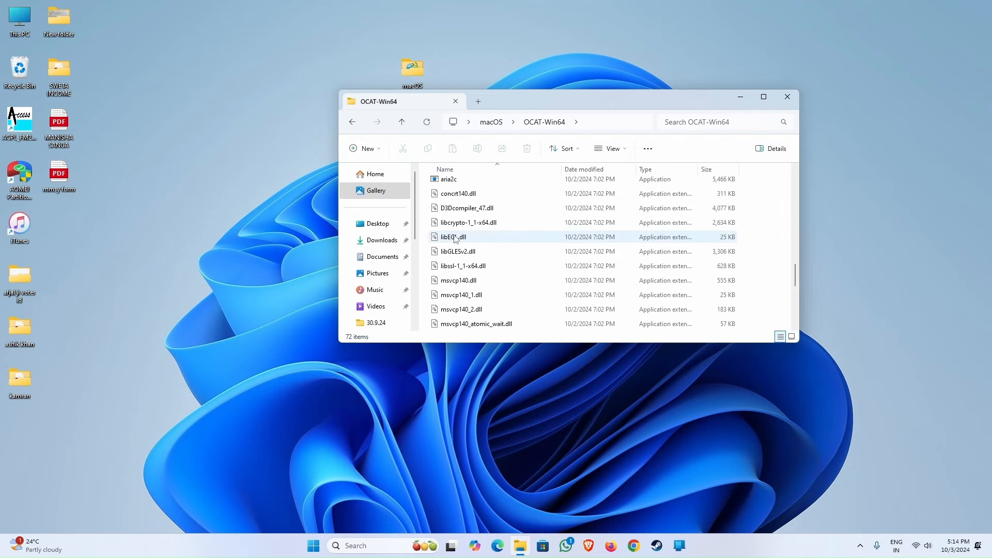
scroll(456, 238, down, 3)
click(471, 253)
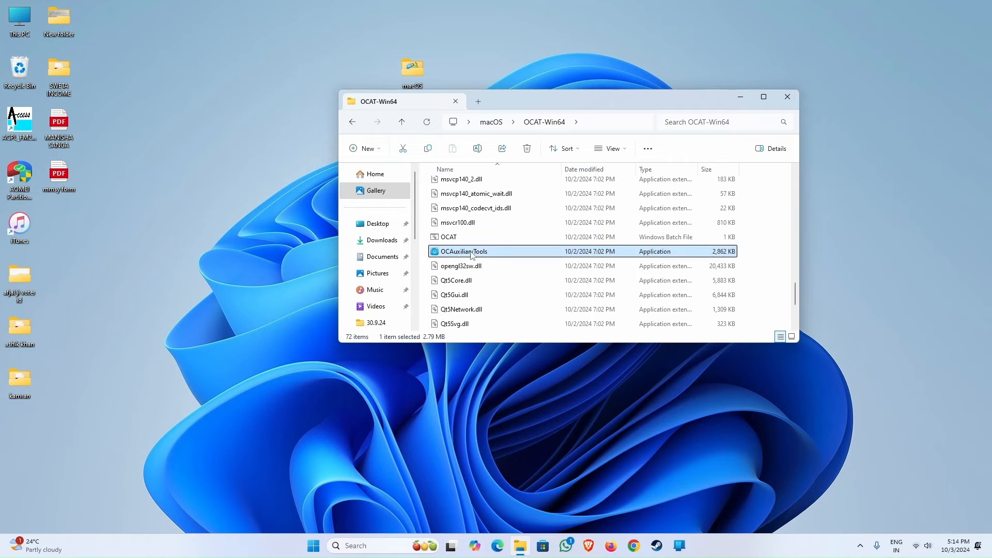
double_click(472, 252)
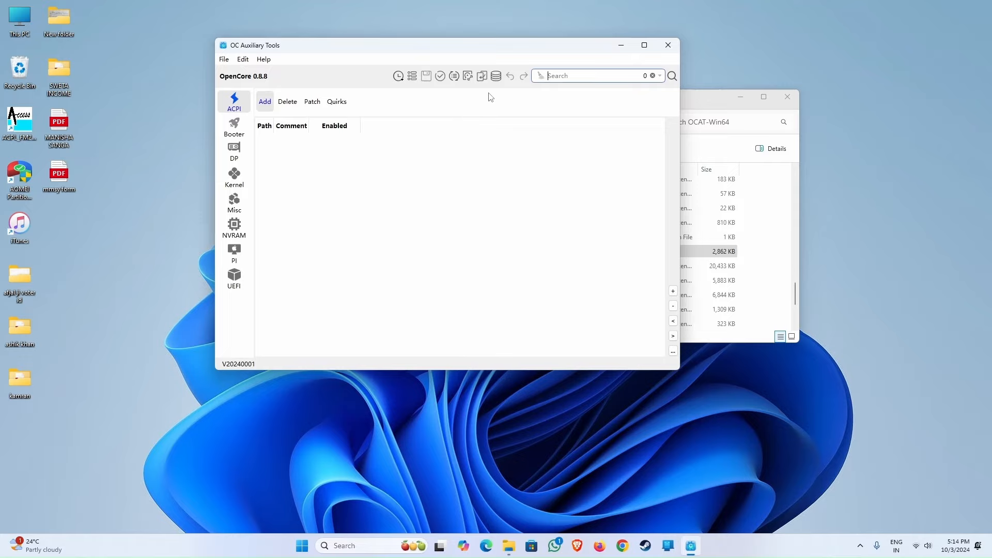
Follow the database's Intel CPU configuration template link to GitHub and open the plist folder in Config_Templates.
click(496, 77)
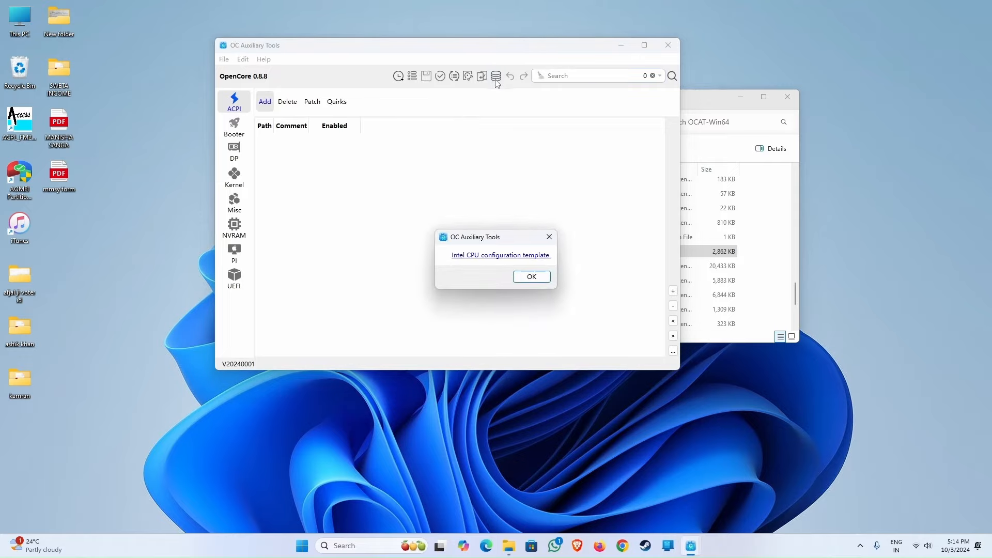
click(487, 257)
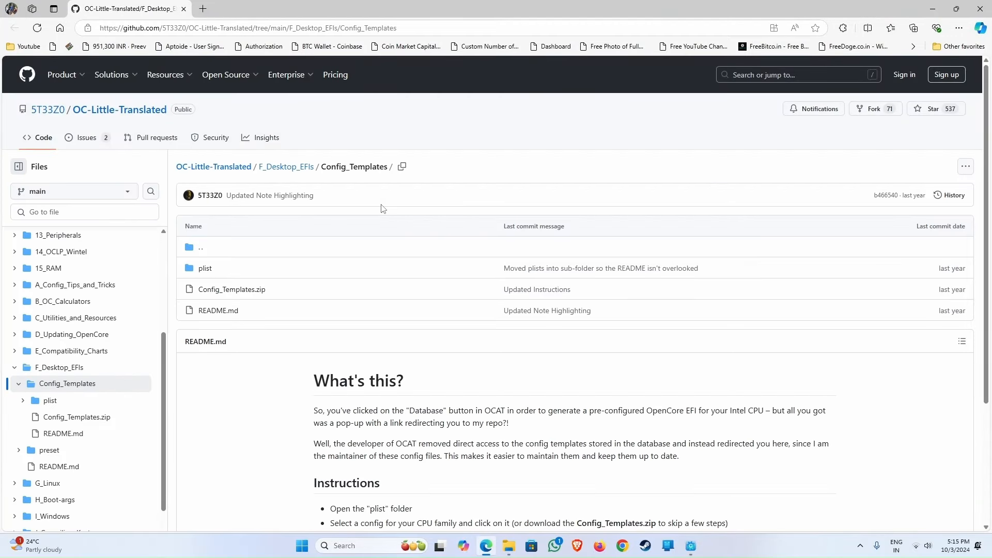
scroll(320, 201, down, 2)
click(205, 165)
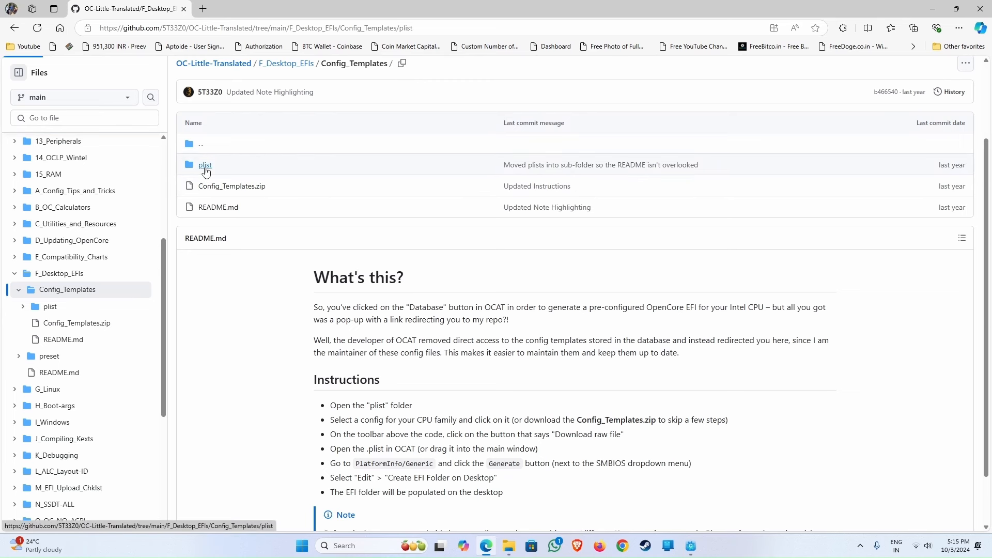
Find the 4th-gen Haswell template in the plist list and download Desktop_04thGen_Haswell_iMac15,1.plist.
scroll(268, 242, down, 1)
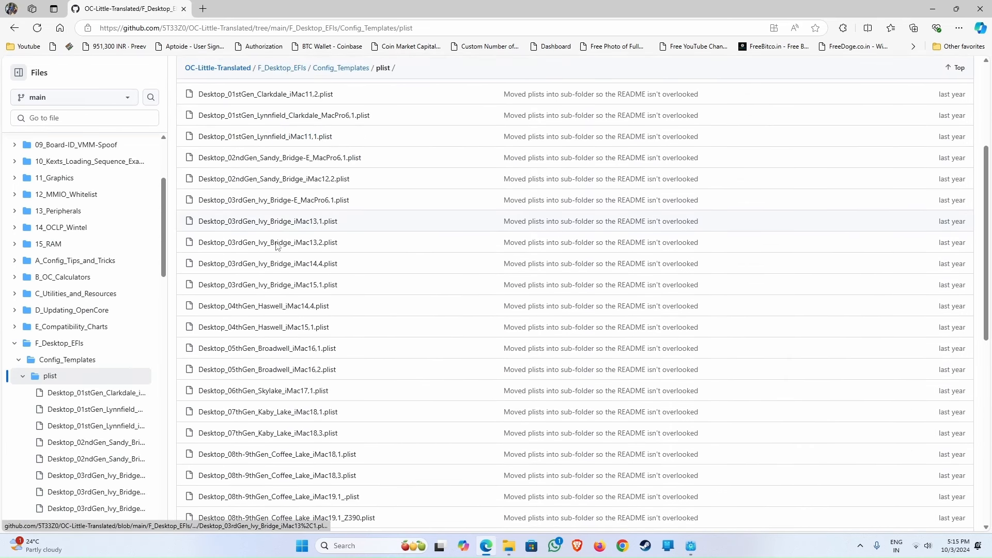
scroll(277, 246, down, 1)
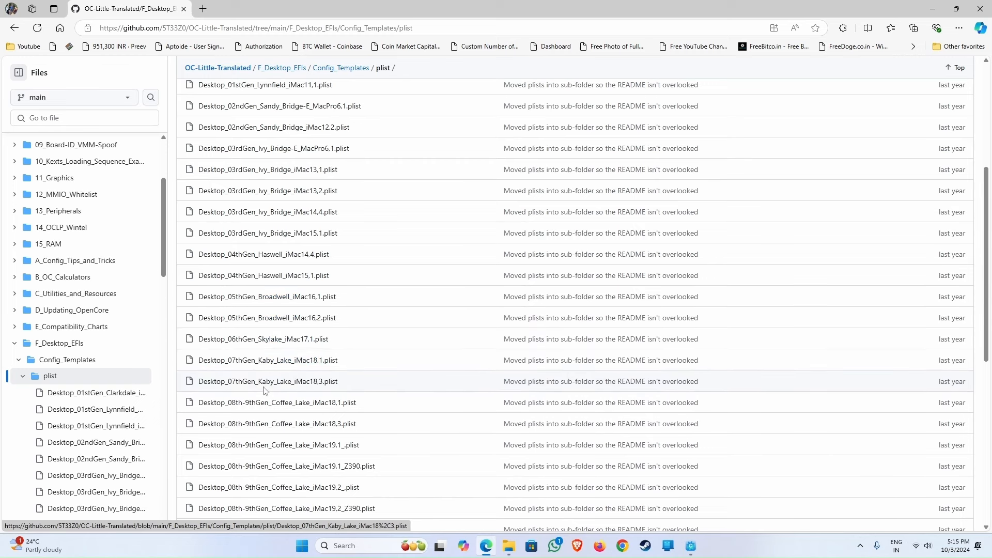
scroll(265, 391, down, 4)
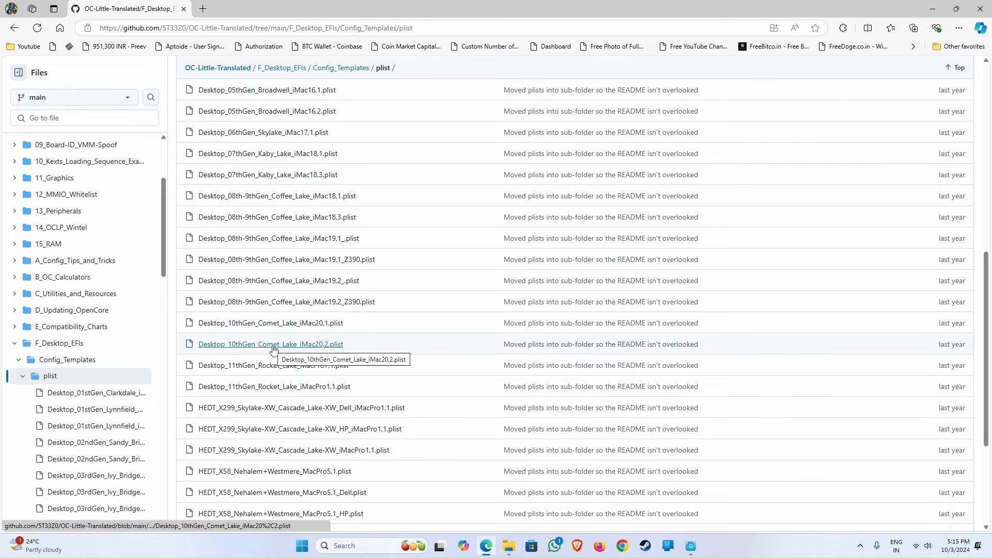
scroll(274, 349, up, 5)
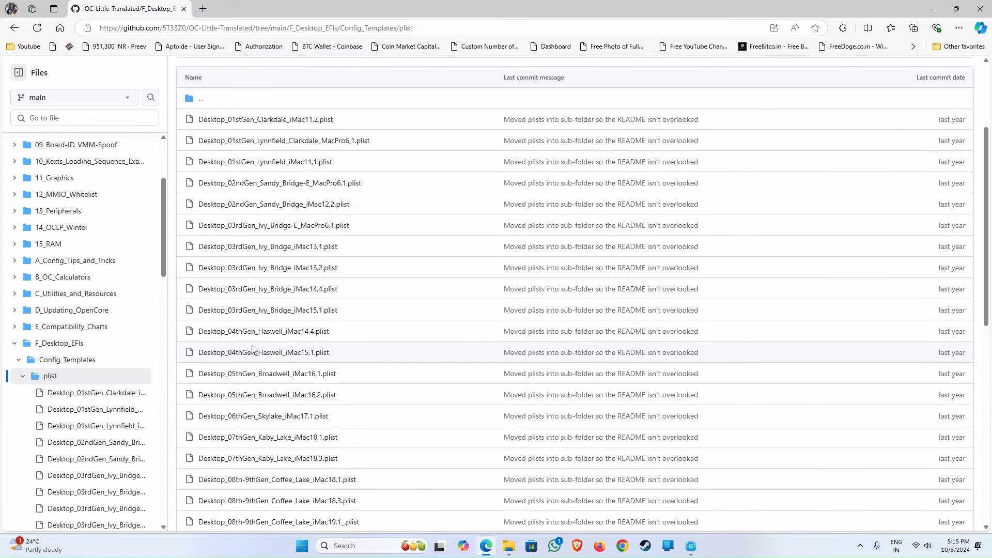
click(254, 329)
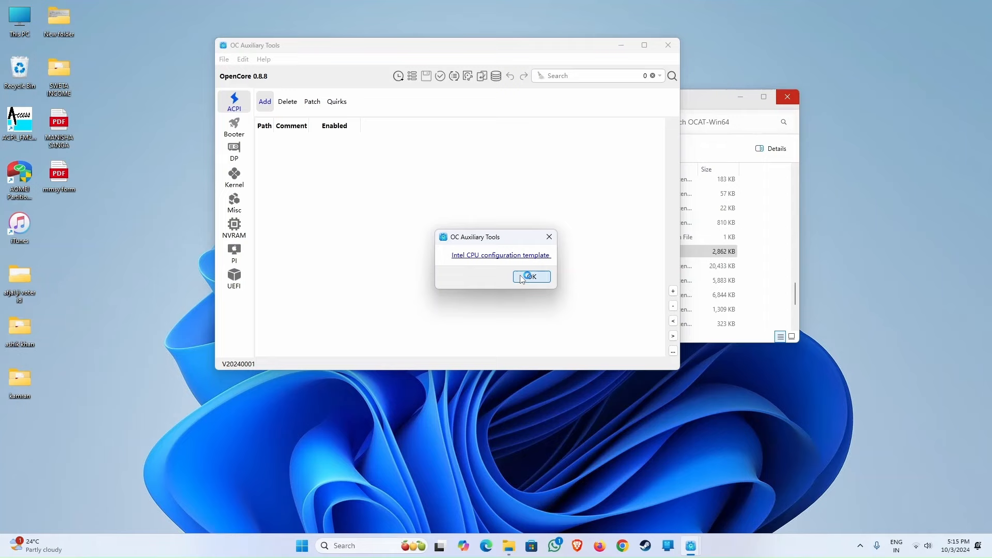
Dismiss the template link notice in OC Auxiliary Tools and load Desktop_04thGen_Haswell_iMac15,1.plist from the Downloads folder.
click(527, 277)
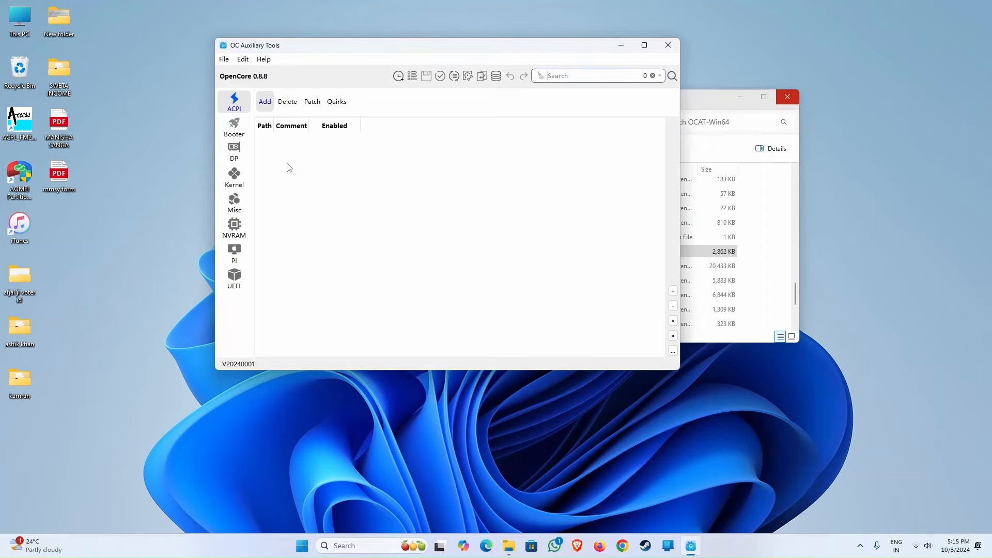
click(224, 59)
click(237, 81)
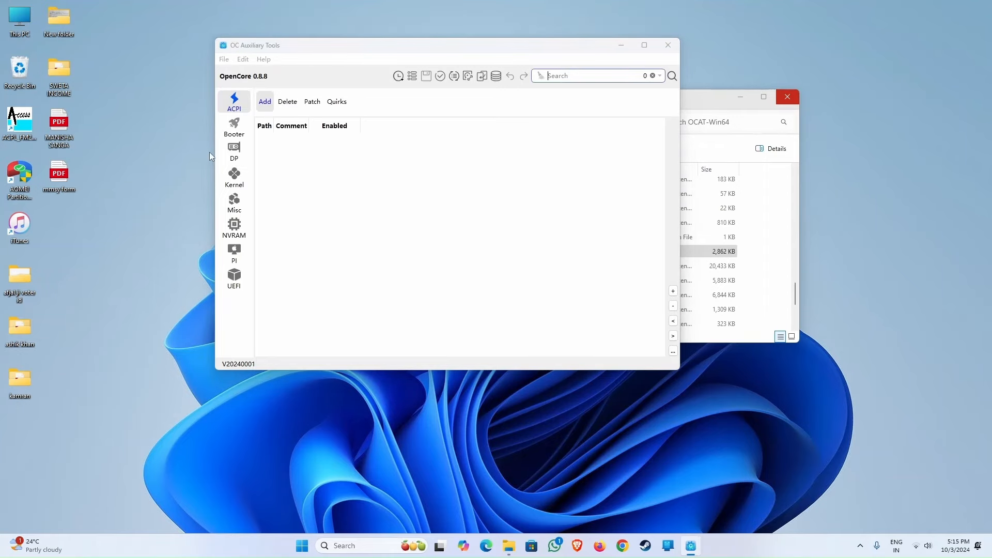
click(263, 191)
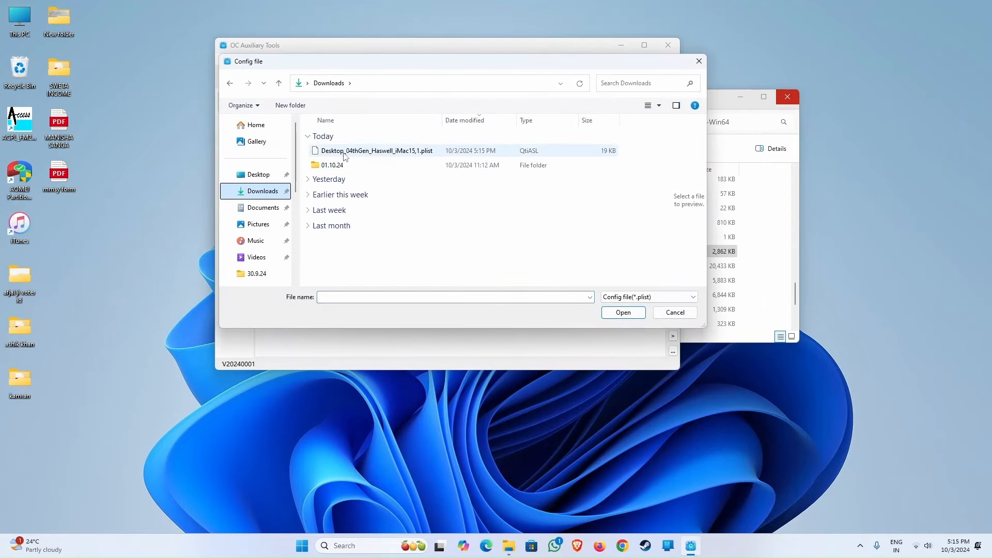
click(363, 151)
double_click(382, 156)
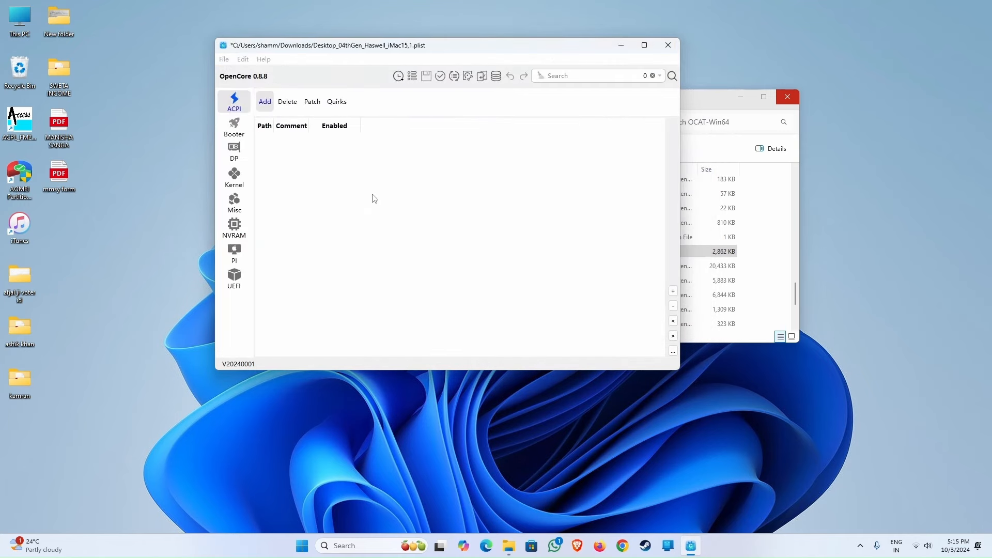
Generate the EFI folder on the desktop from the loaded config and move it clear of the other desktop icons.
click(242, 60)
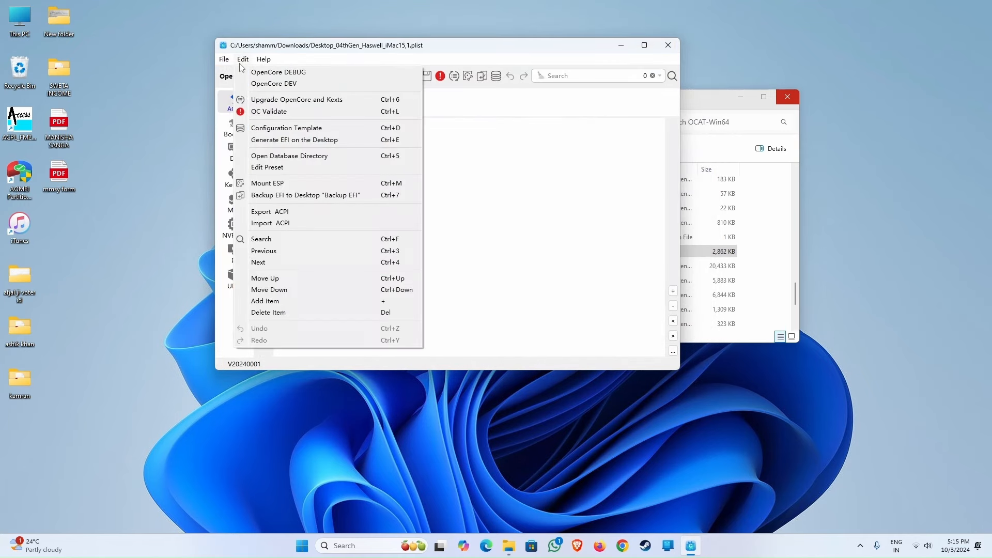
click(267, 141)
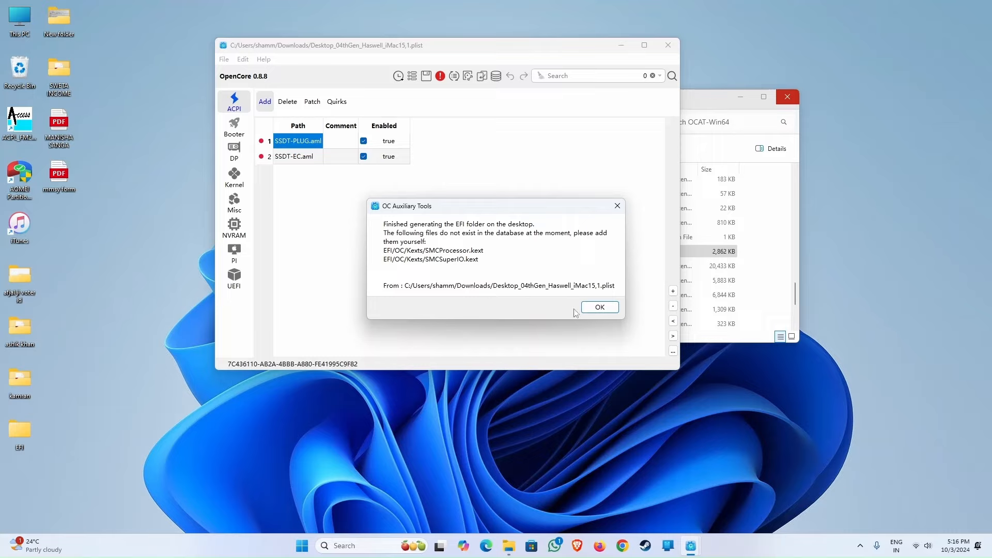
click(588, 308)
click(35, 443)
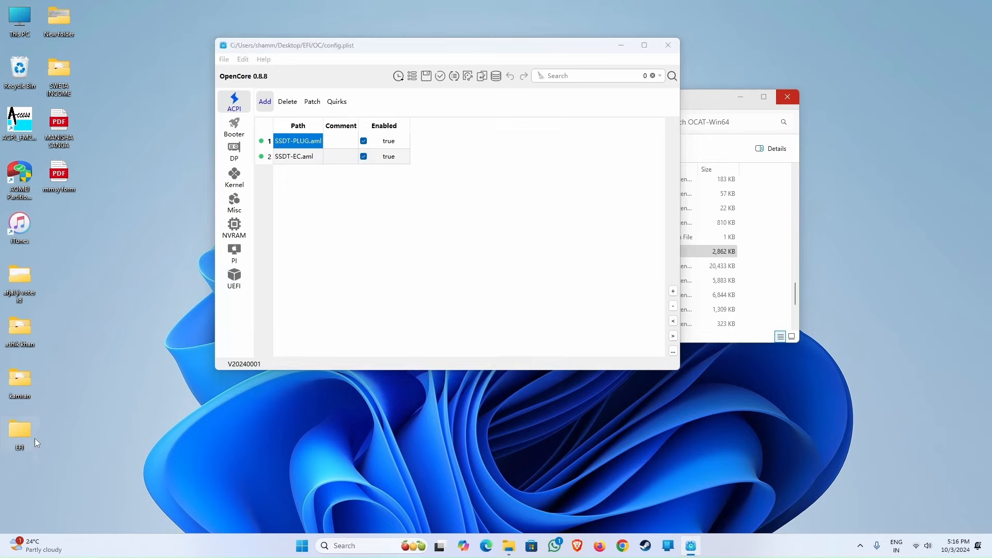
drag(182, 420, 180, 426)
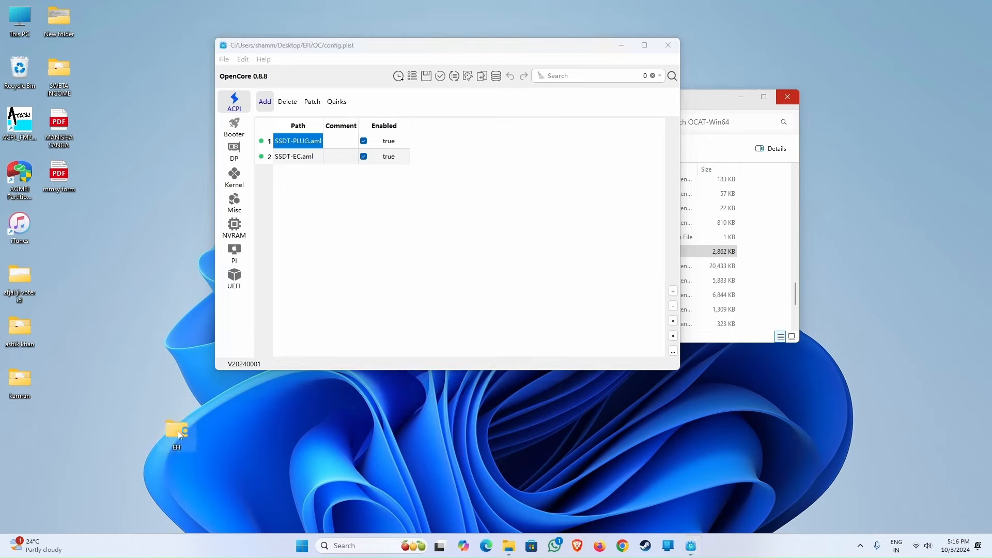
Open the generated EFI folder, examine the contents of its BOOT subfolder and return to the EFI folder.
click(461, 202)
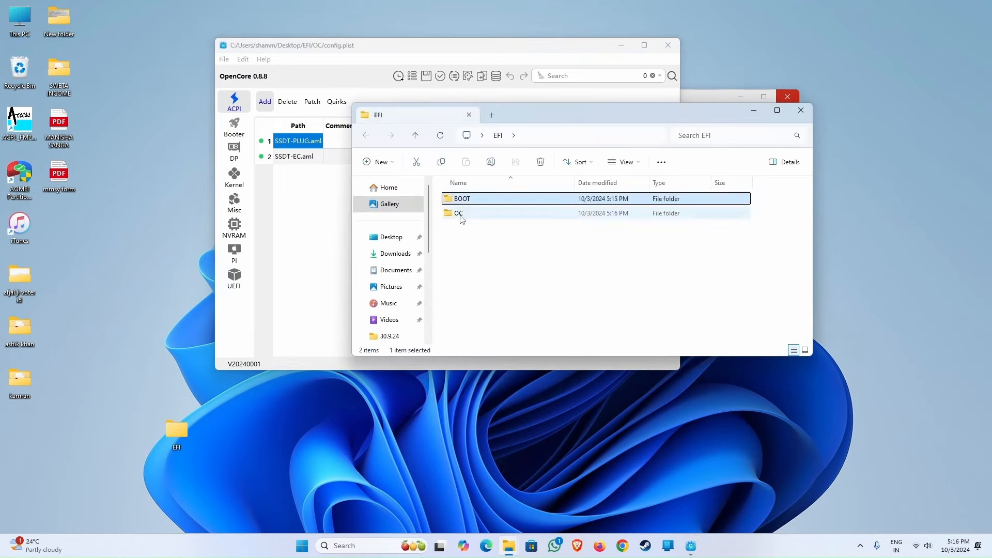
click(460, 216)
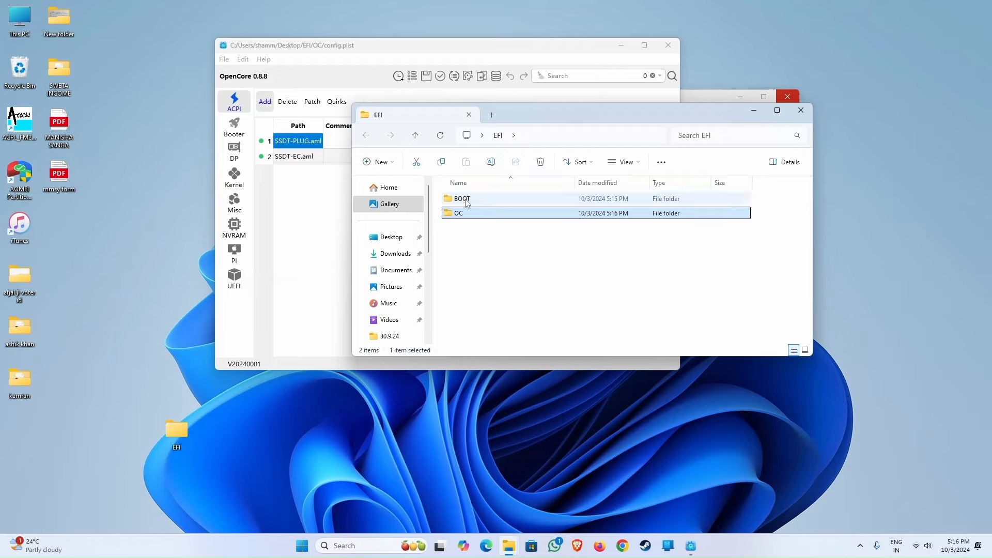
double_click(462, 199)
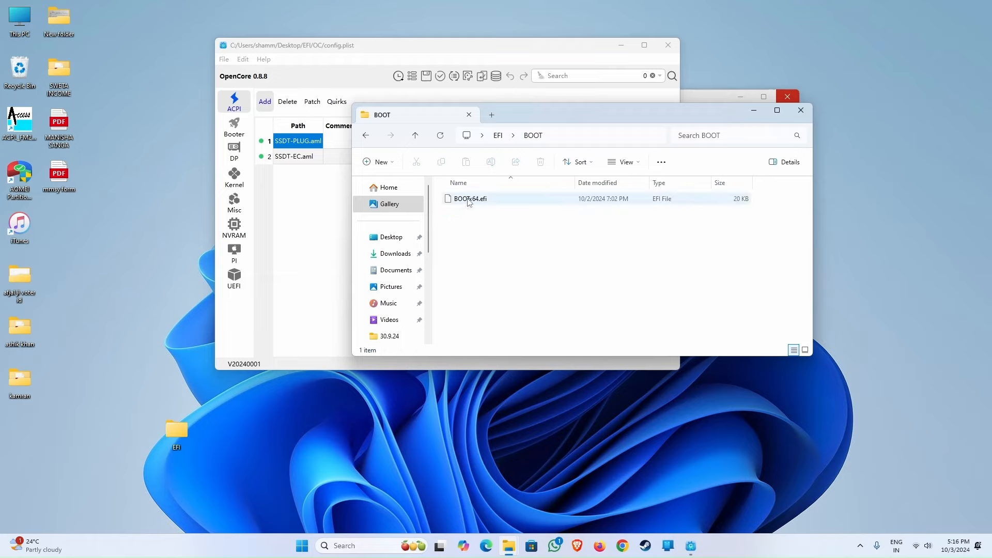
click(366, 135)
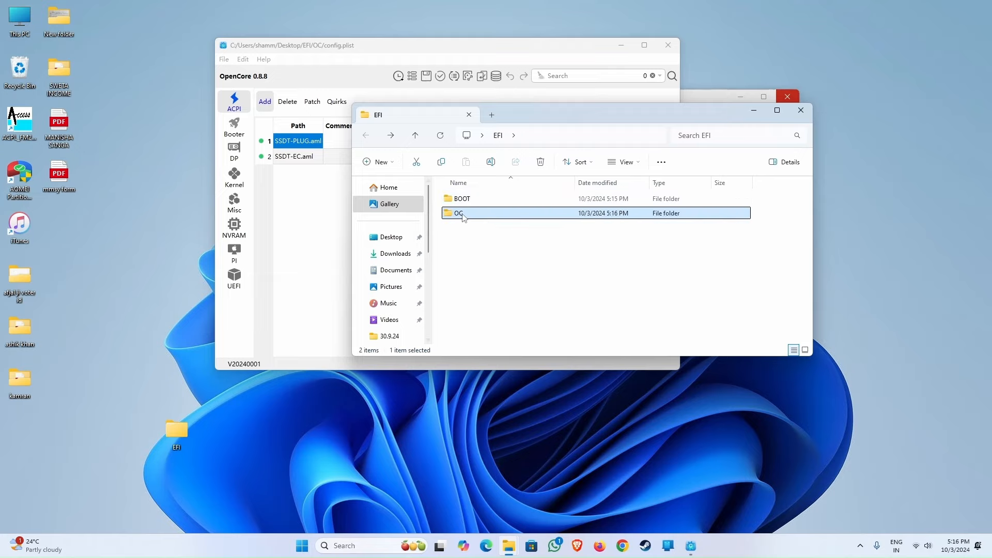
Examine the subfolders of the OC folder and the files in its ACPI folder.
double_click(462, 215)
click(460, 199)
click(466, 214)
click(467, 228)
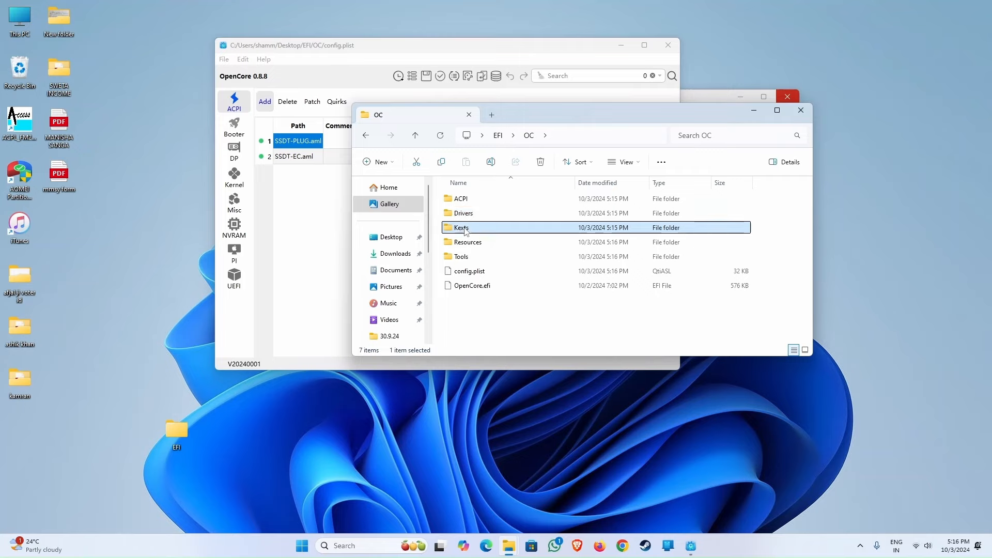
click(467, 242)
click(467, 202)
double_click(465, 199)
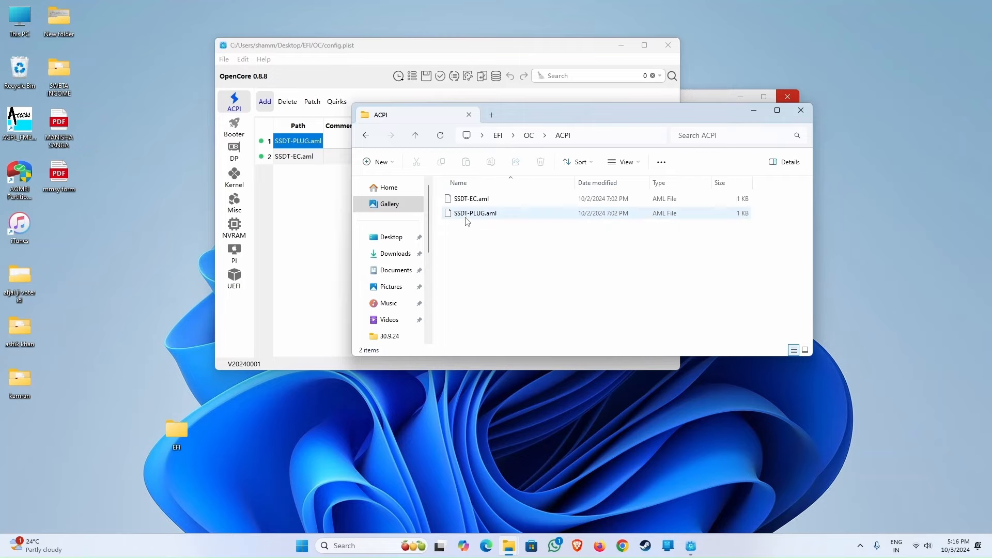
click(366, 136)
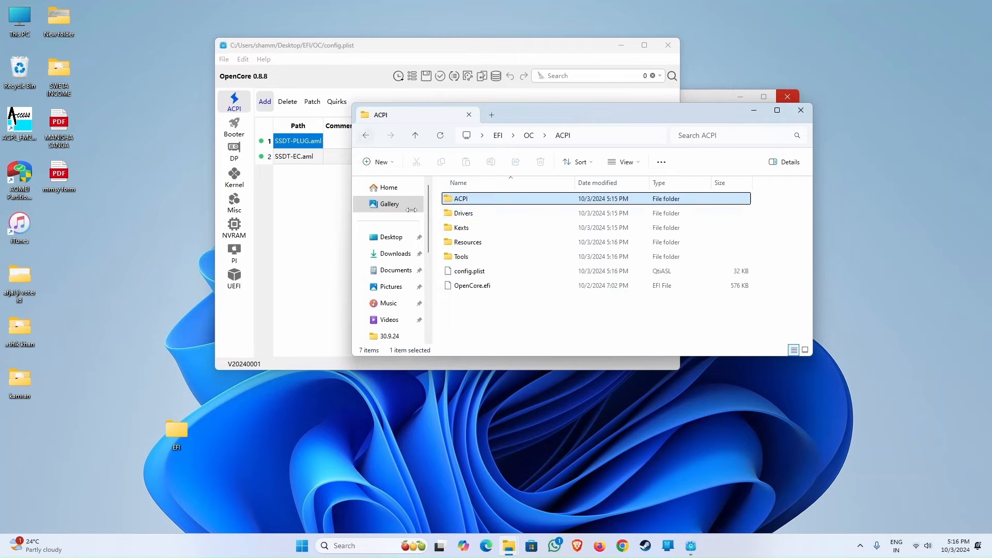
Examine the files in the Drivers folder and the kexts in the Kexts folder of OC.
click(466, 214)
double_click(467, 214)
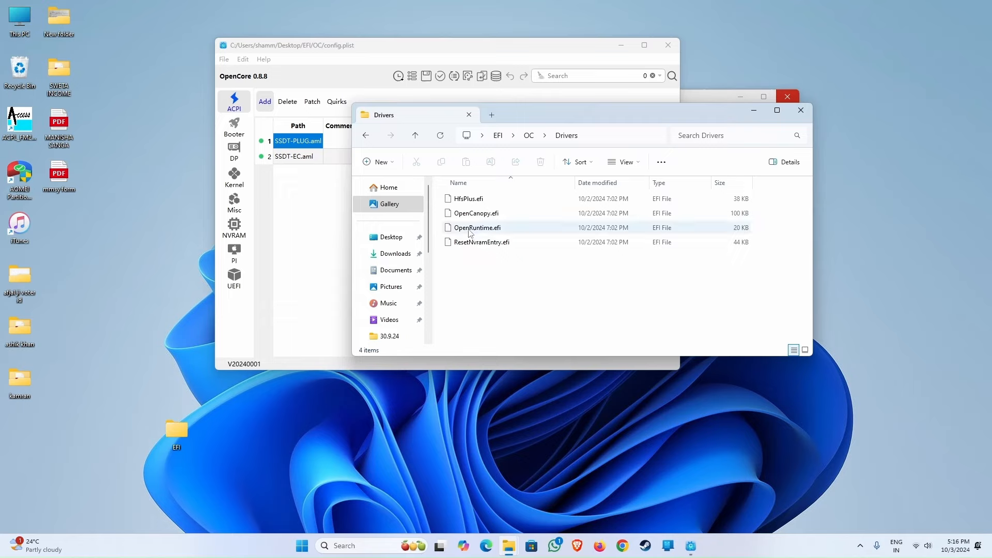
click(368, 137)
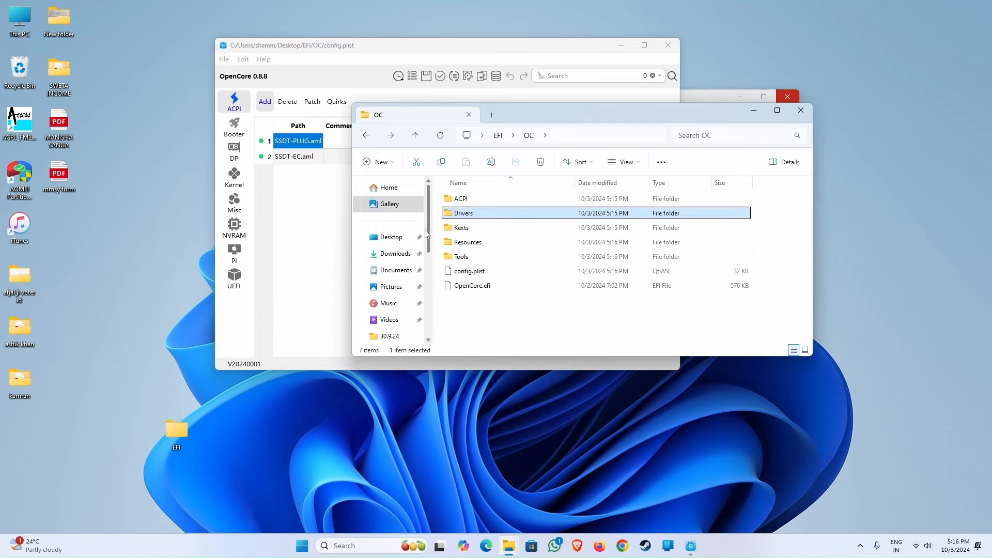
double_click(461, 227)
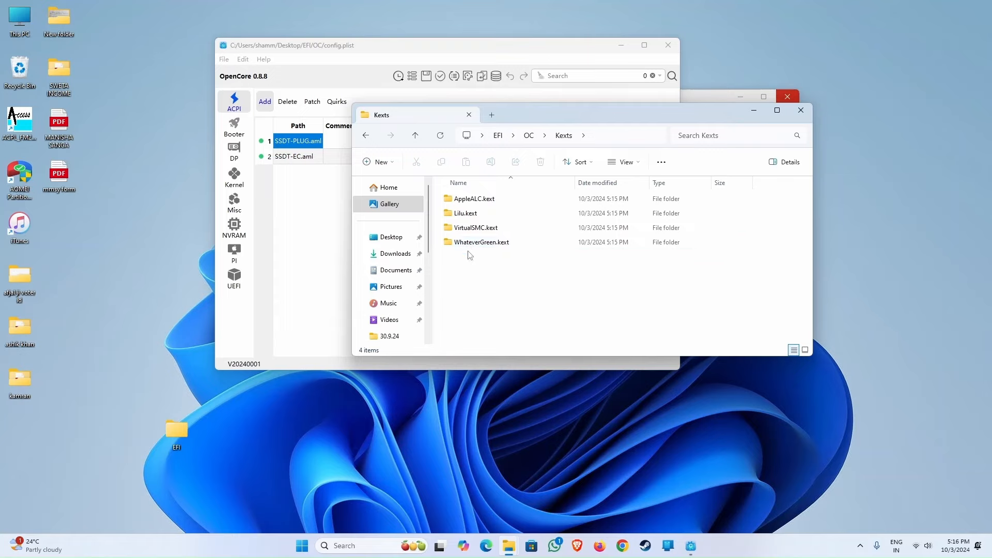
Examine the contents of the Resources folder, reopen the Kexts folder briefly and return to the OC folder.
click(367, 138)
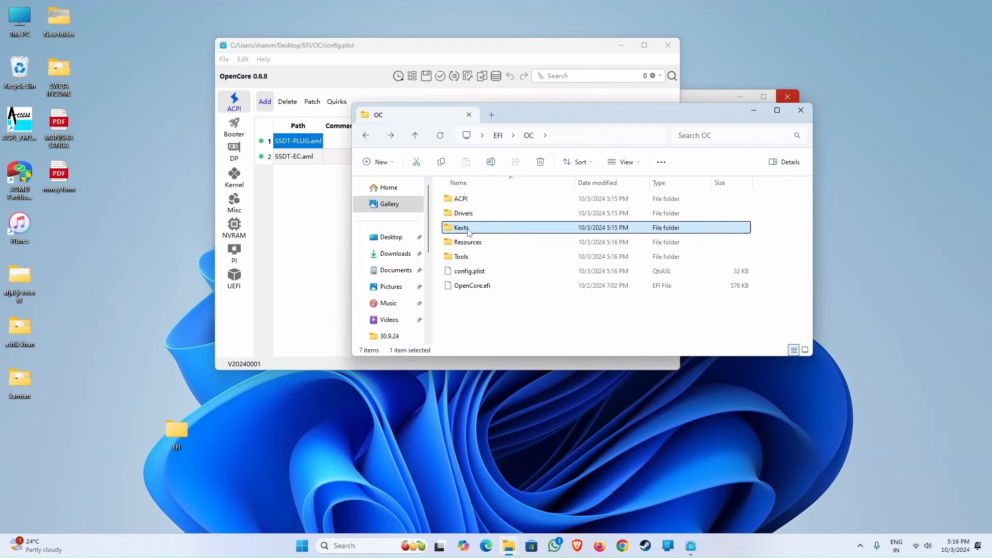
double_click(469, 242)
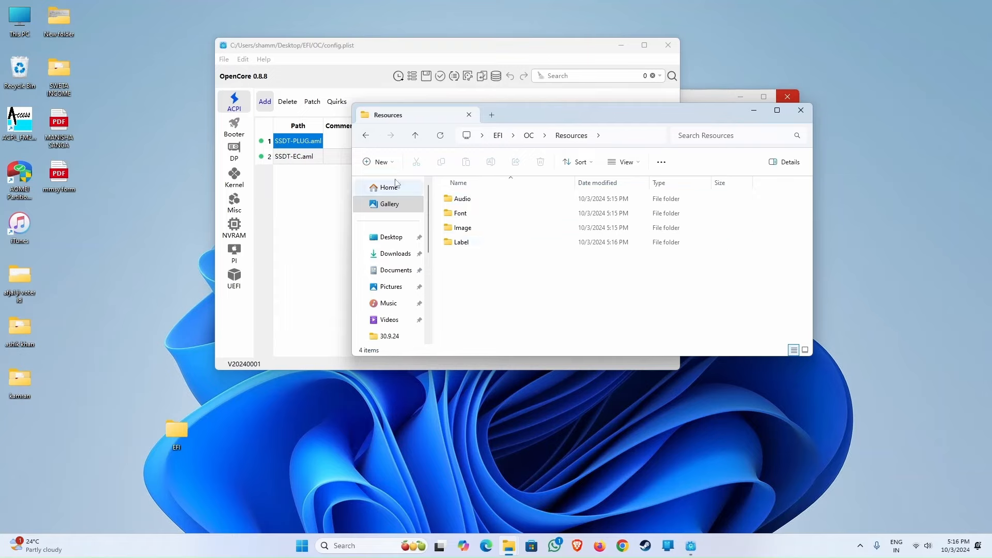
click(366, 136)
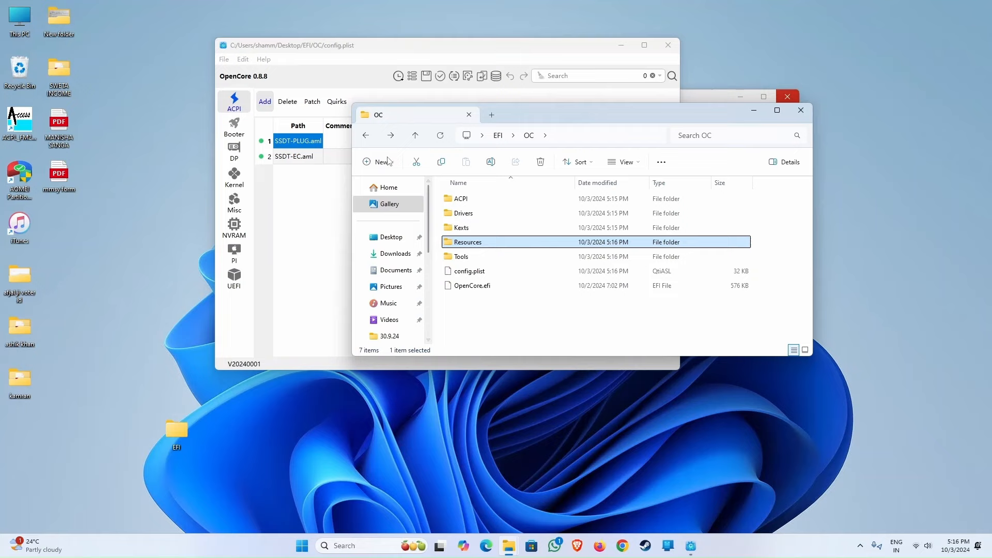
double_click(462, 227)
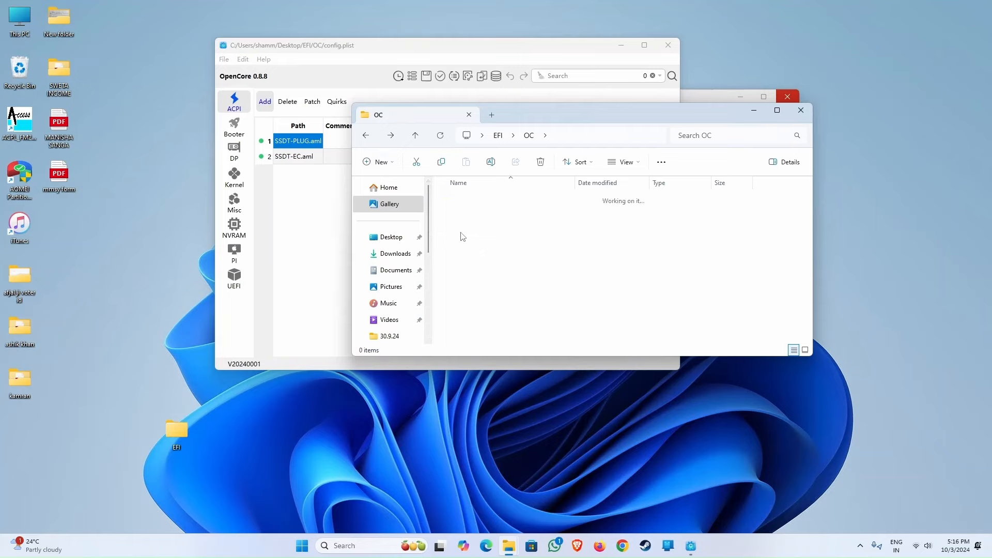
click(366, 135)
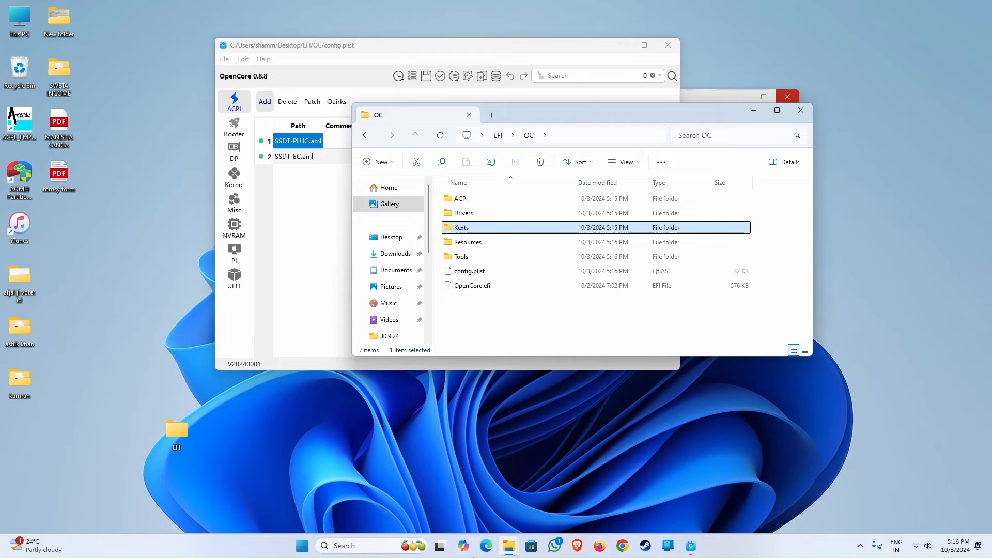
Switch to Microsoft Edge, search the web for "opencore install guide dortania" and open Dortania's OpenCore Install Guide.
click(484, 548)
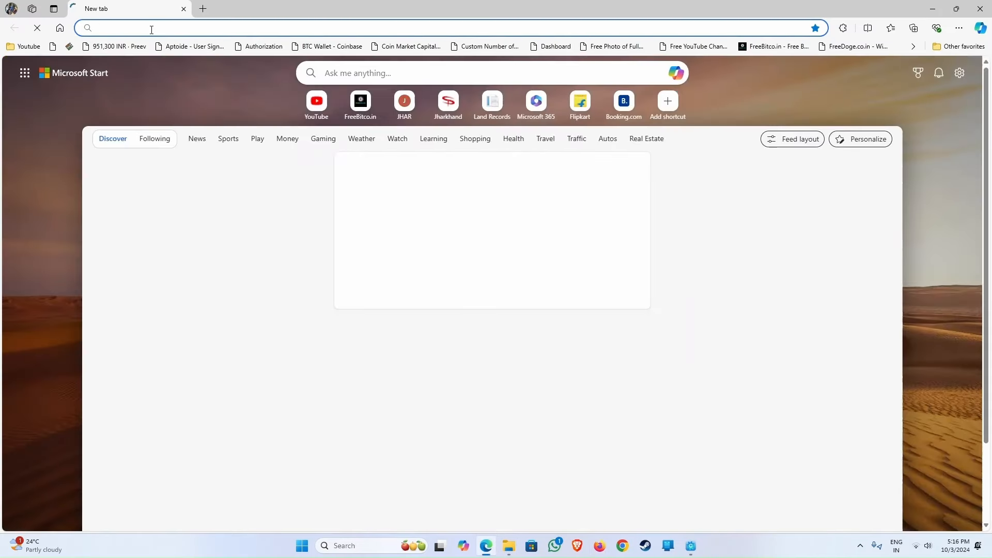
click(176, 63)
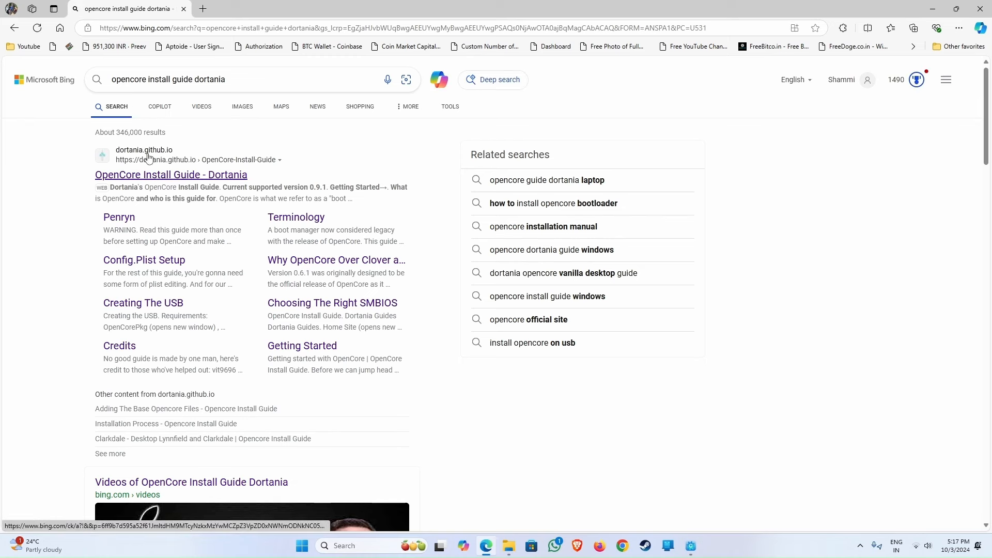
click(171, 177)
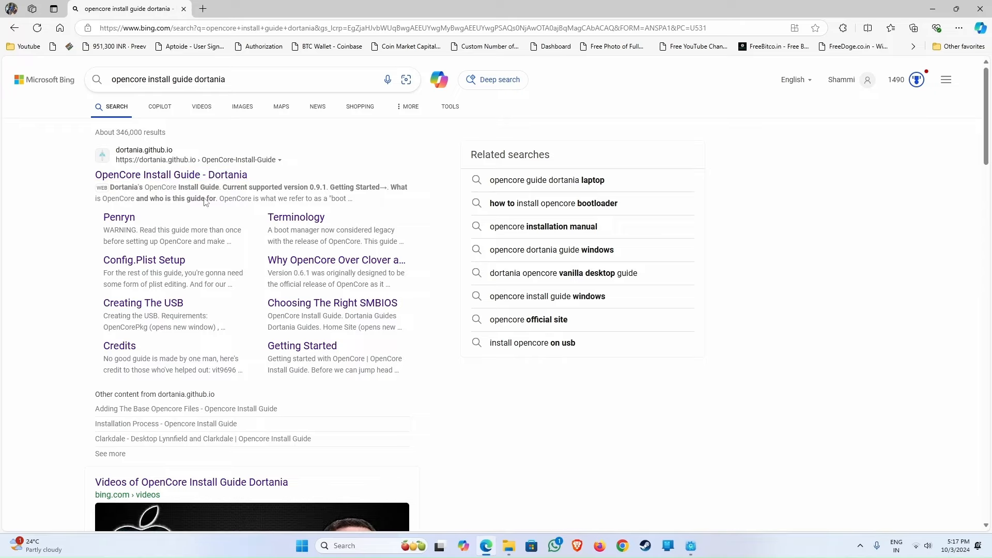
click(183, 9)
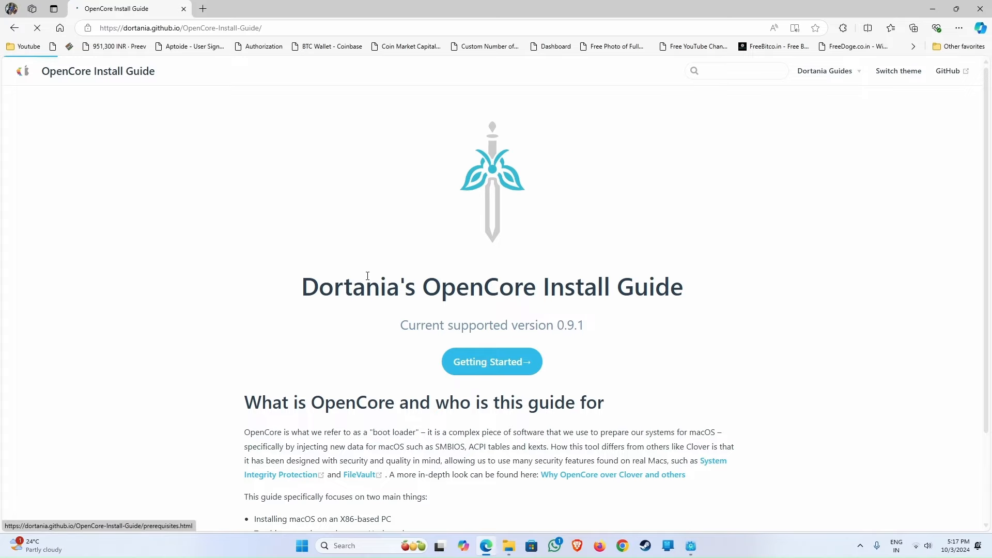
Start the guide and go to the required kexts in the Kexts section of its Gathering files page.
click(485, 364)
scroll(82, 306, down, 1)
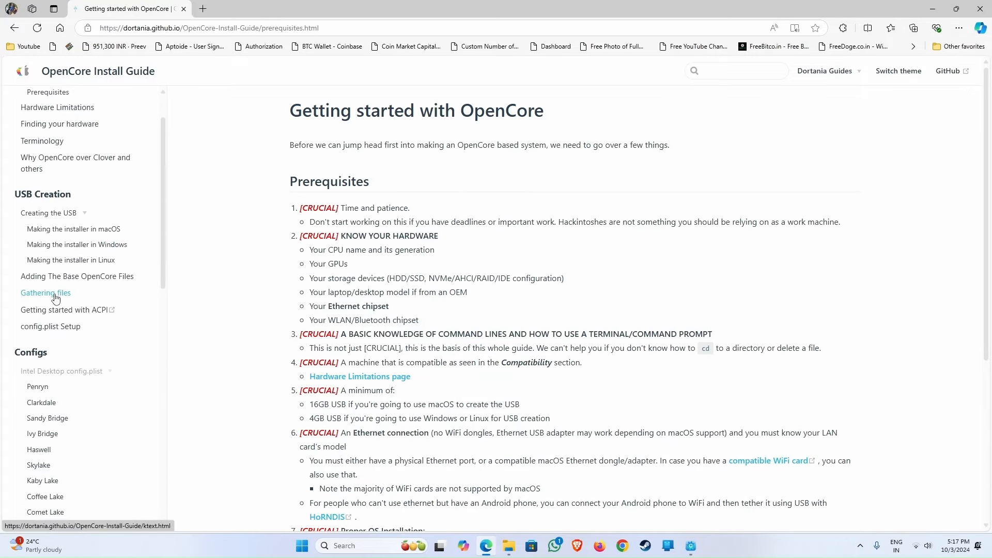
click(55, 299)
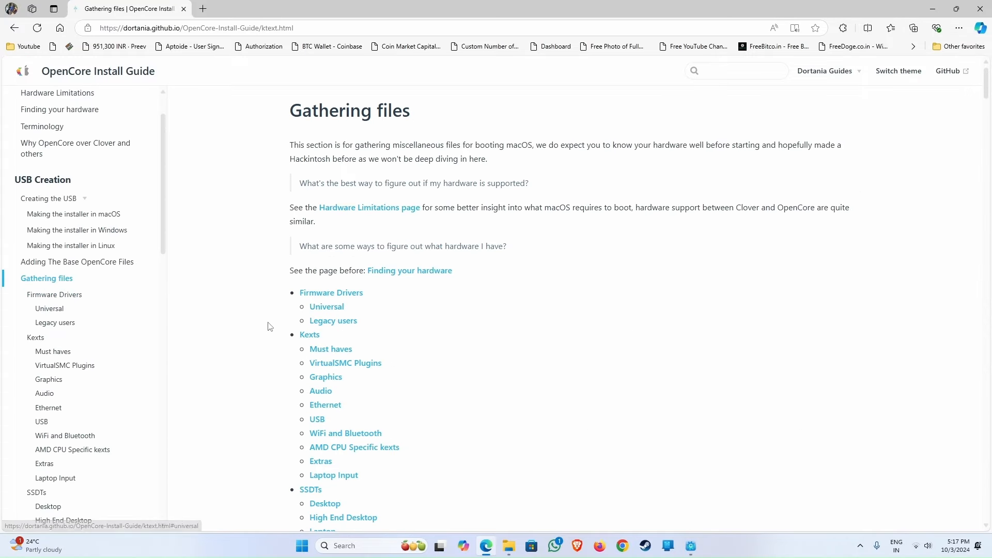
click(307, 336)
scroll(383, 333, down, 1)
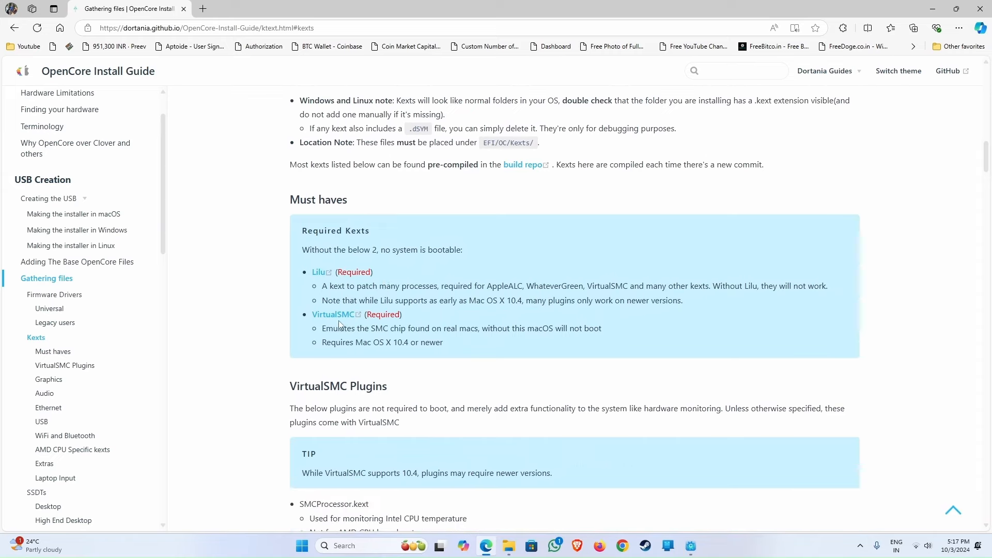
Download VirtualSMC-1.3.3-RELEASE.zip from the VirtualSMC releases page and extract it in the Downloads folder.
click(335, 315)
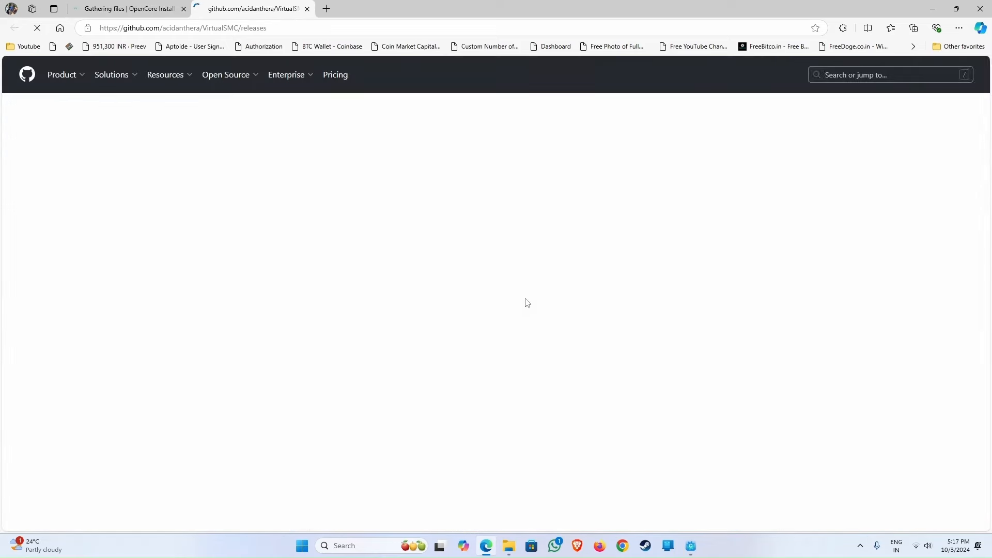
scroll(525, 303, down, 2)
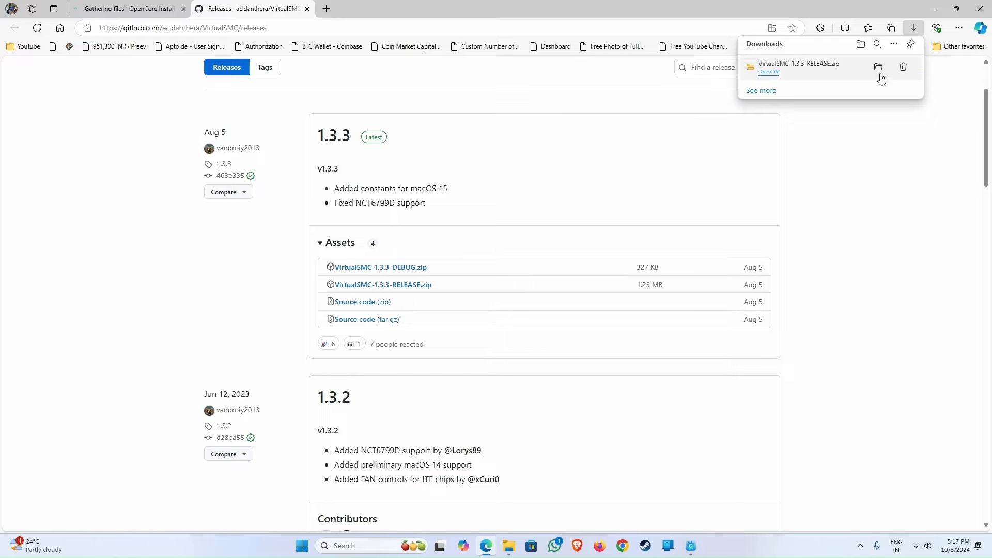
click(878, 67)
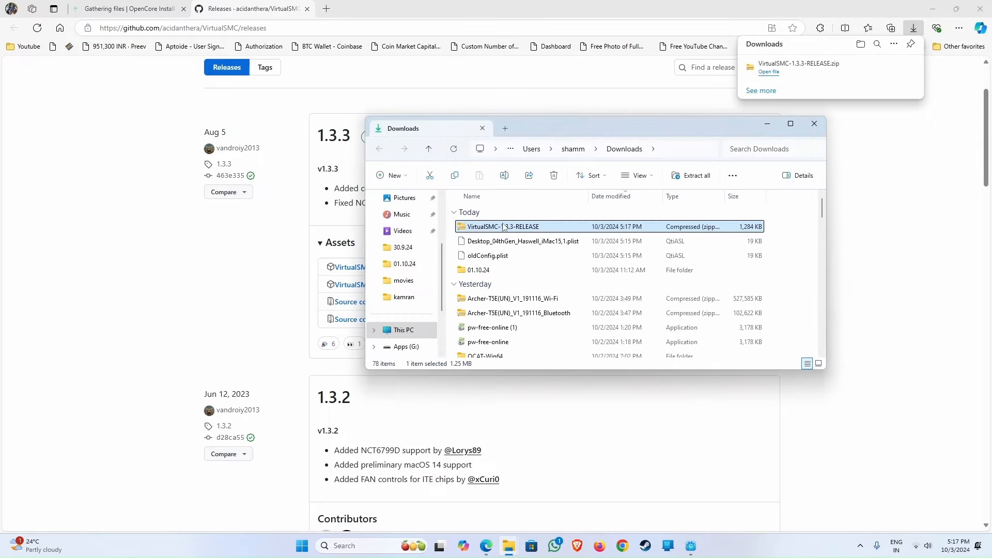
right_click(509, 234)
click(548, 329)
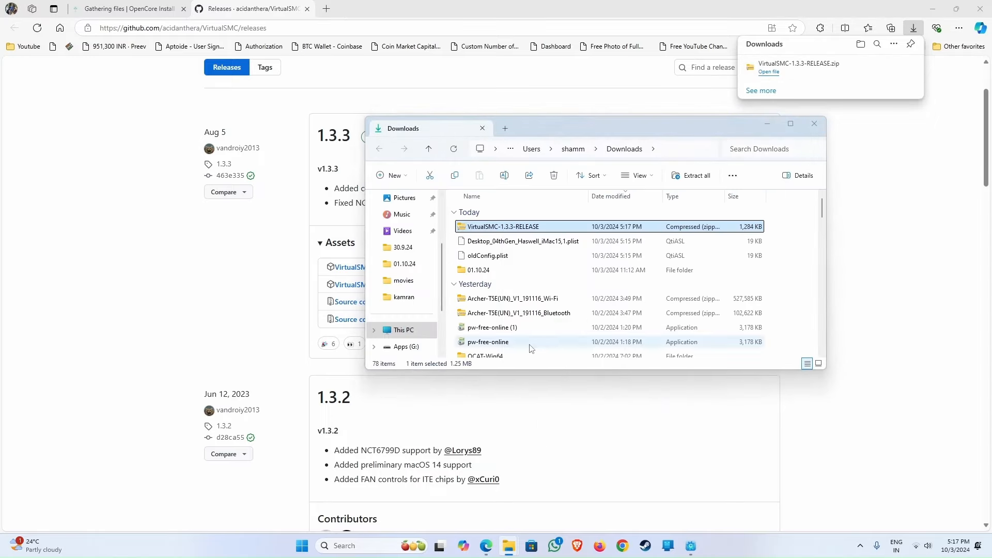
click(583, 374)
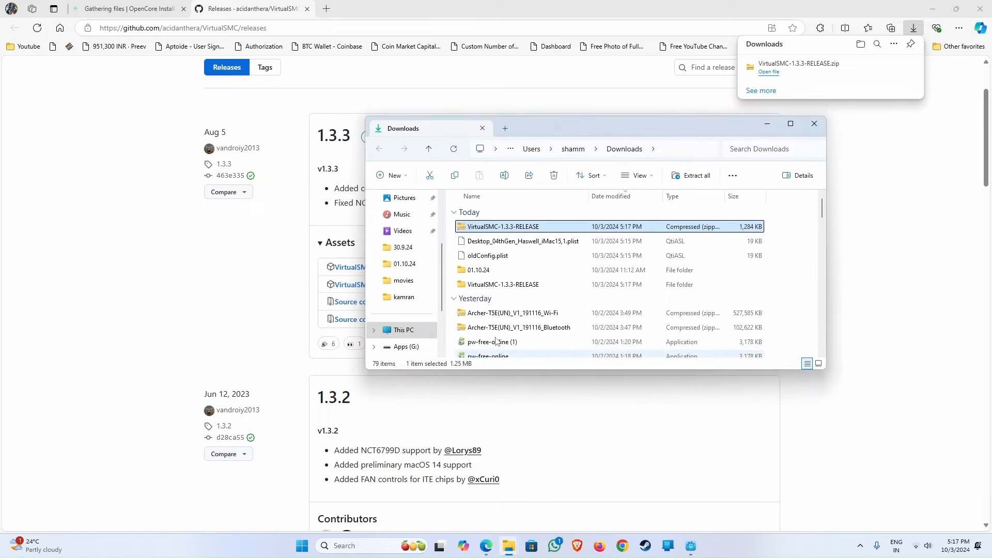
Copy SMCProcessor.kext, SMCSuperIO.kext and VirtualSMC.kext from the Kexts folder of the extracted VirtualSMC-1.3.3-RELEASE.
click(454, 299)
double_click(491, 285)
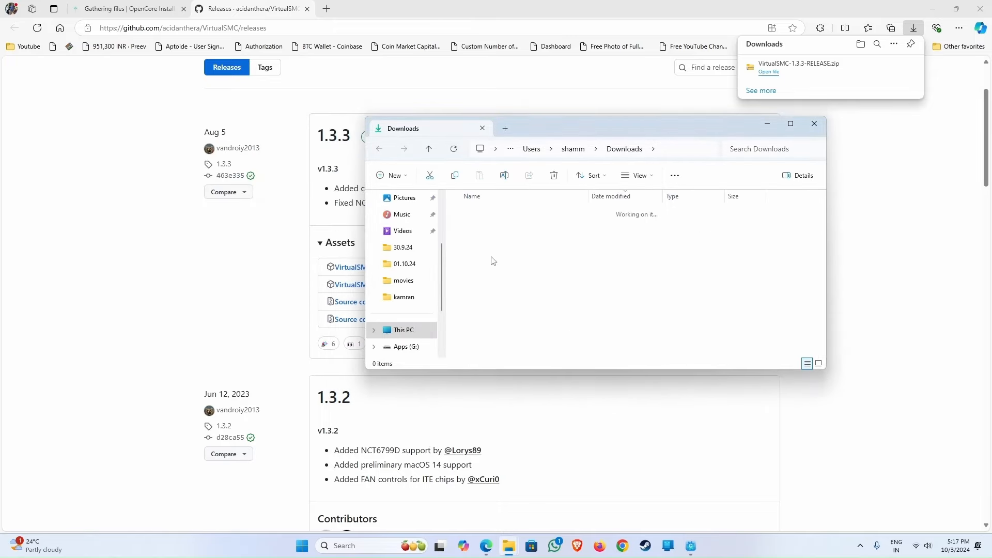
click(485, 243)
double_click(484, 243)
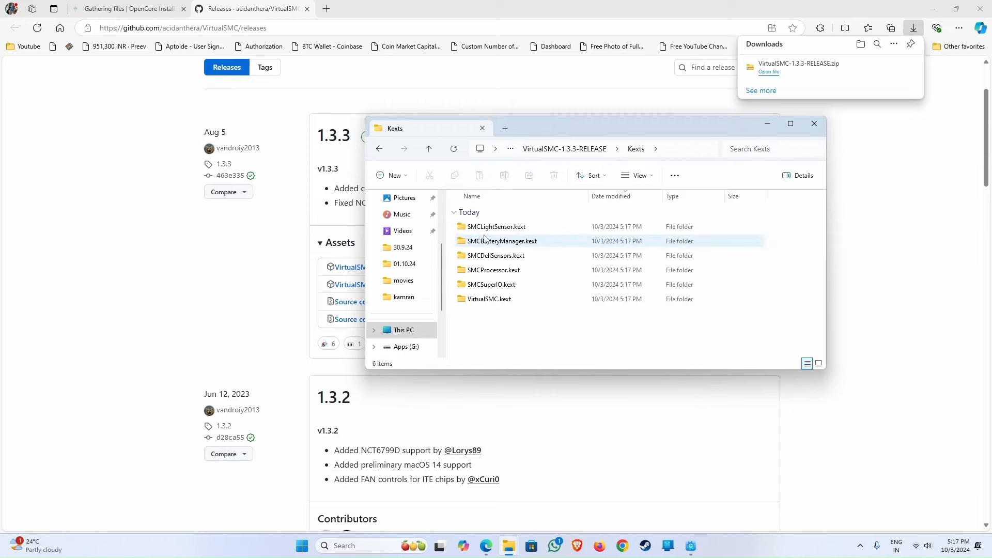
click(489, 298)
ctrl+click(491, 287)
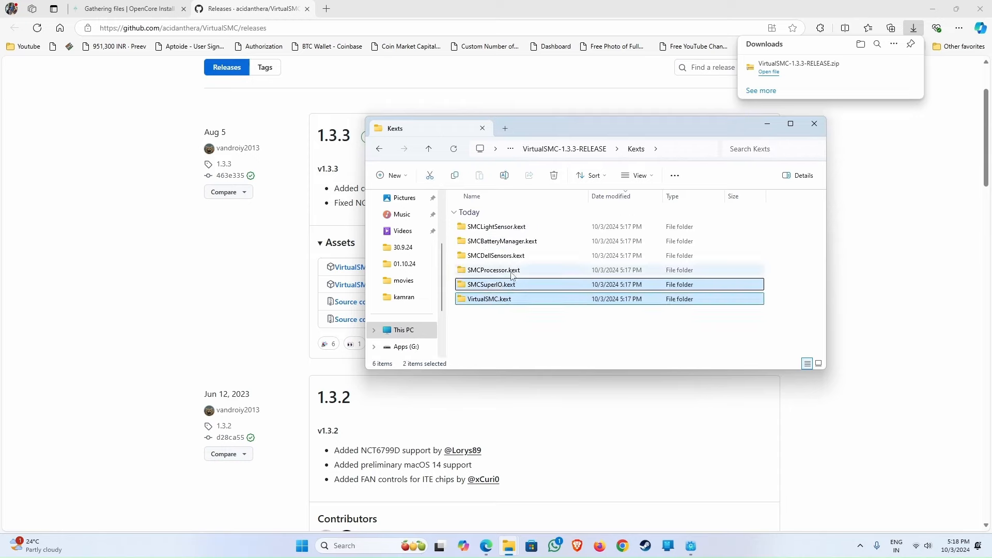
ctrl+click(499, 272)
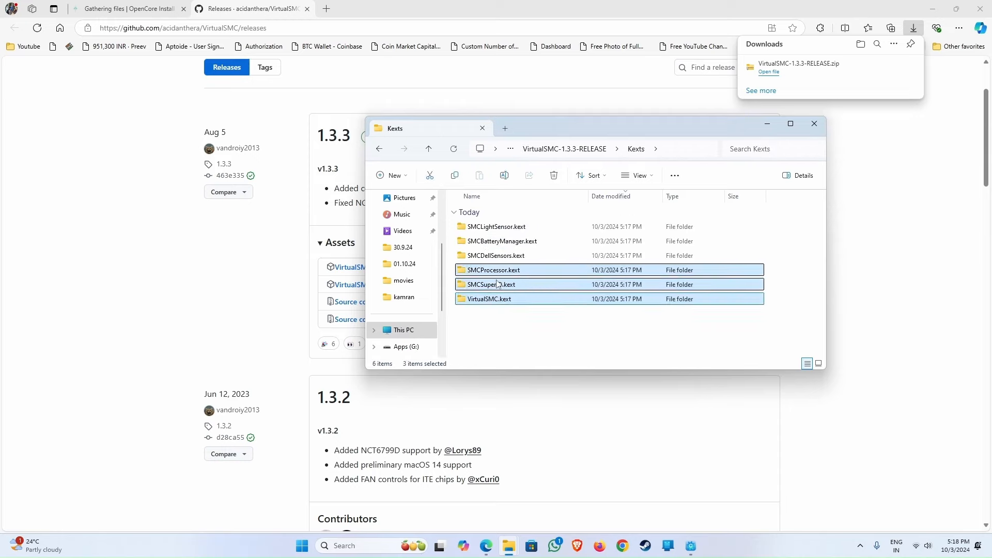
right_click(495, 272)
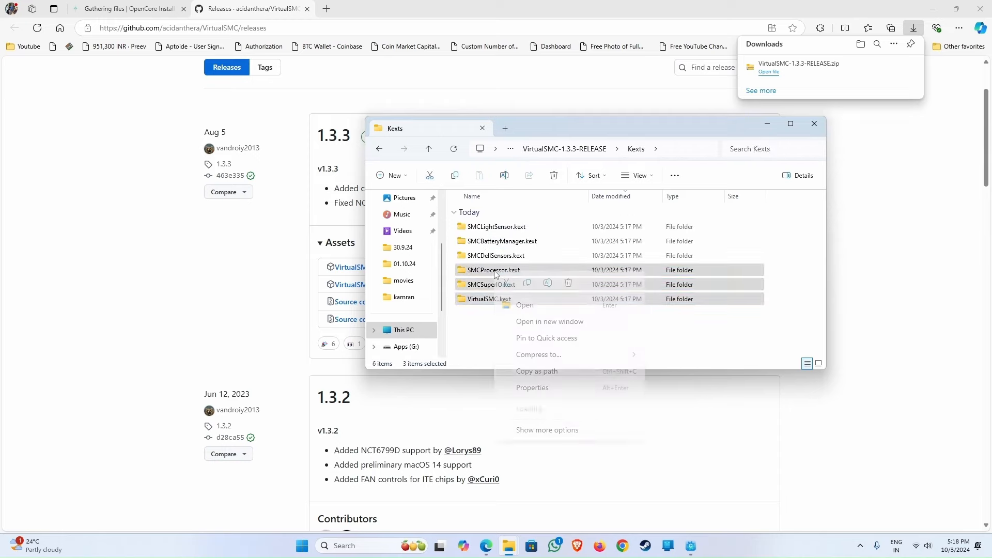
click(526, 283)
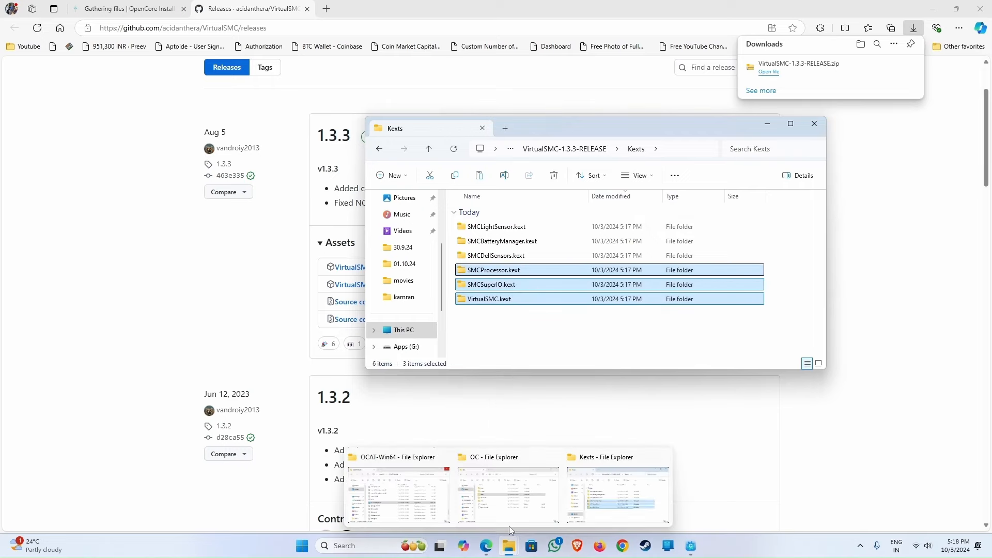
Paste the copied kexts into the Kexts folder of the desktop EFI's OC folder, replacing the files with the same names.
click(932, 8)
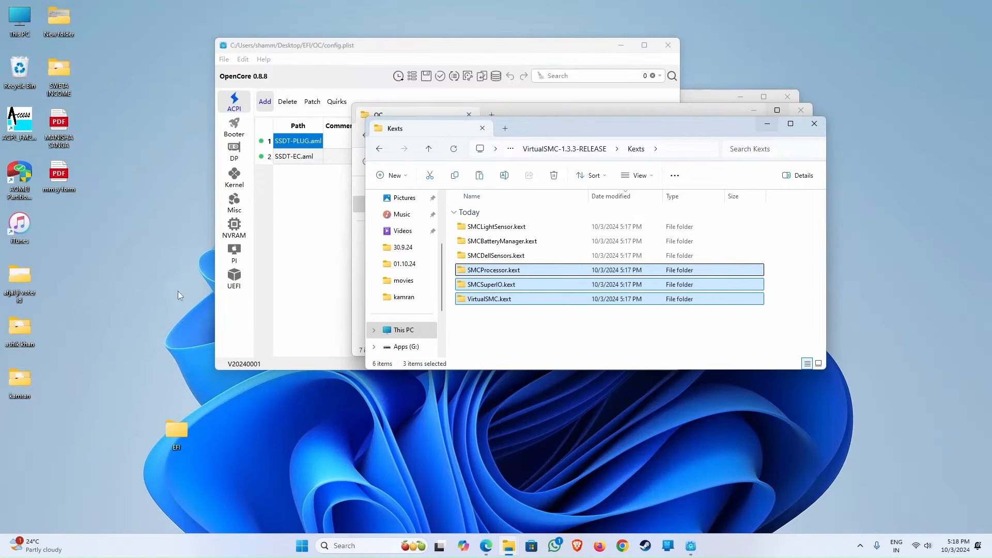
double_click(176, 427)
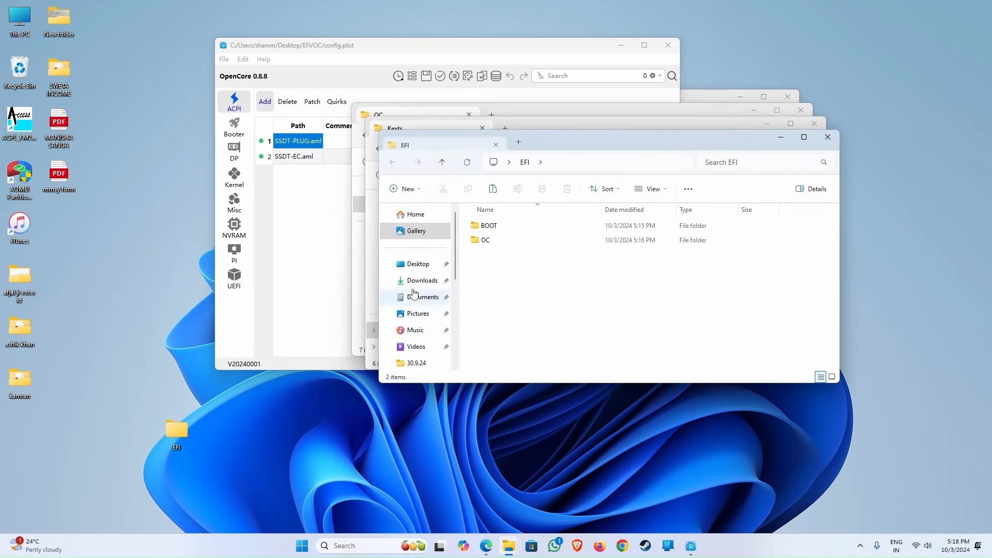
click(488, 241)
double_click(490, 242)
double_click(497, 254)
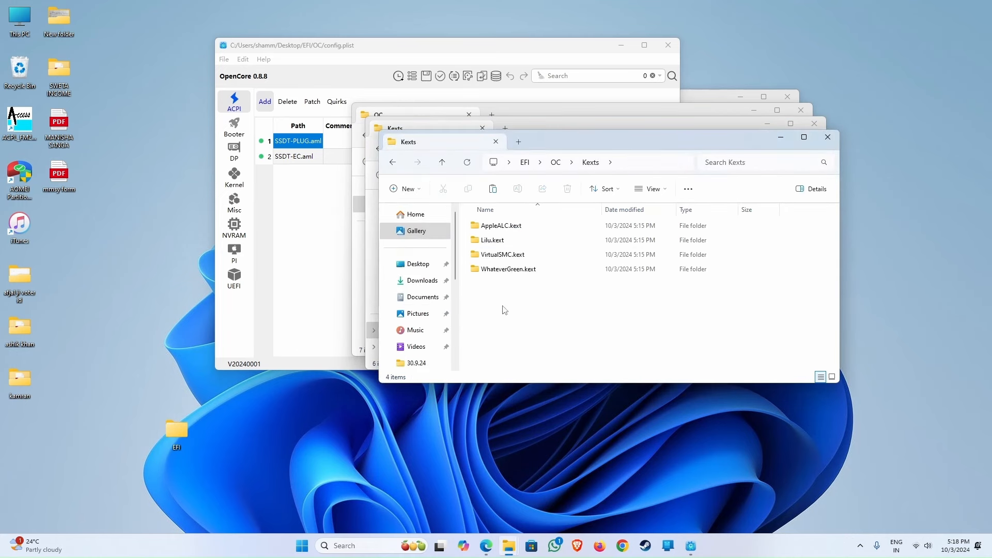
right_click(506, 307)
click(523, 329)
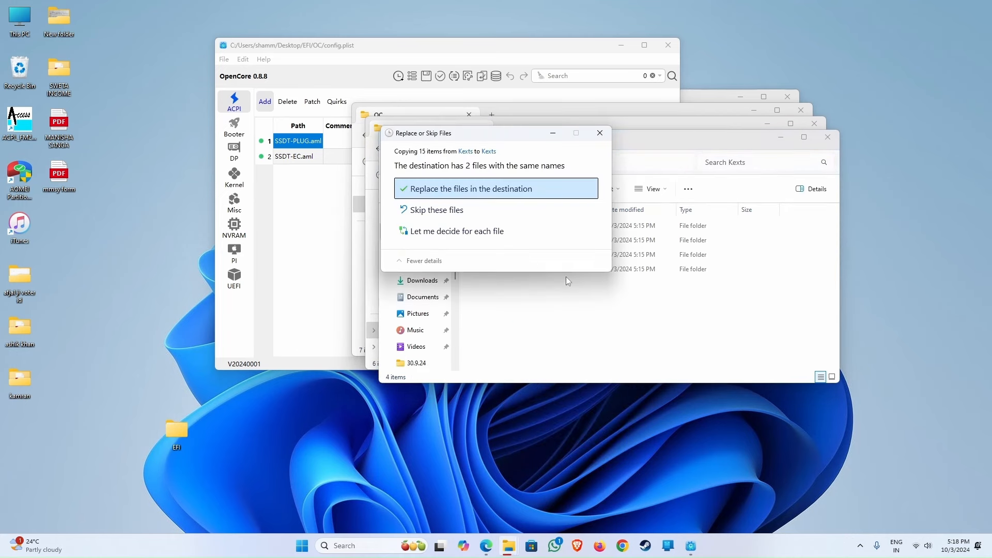
click(465, 189)
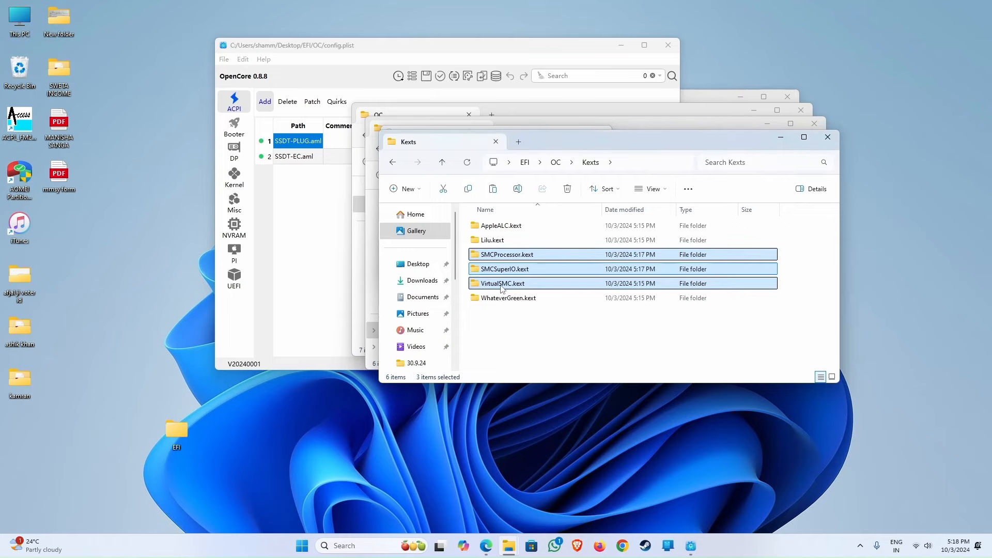
click(531, 347)
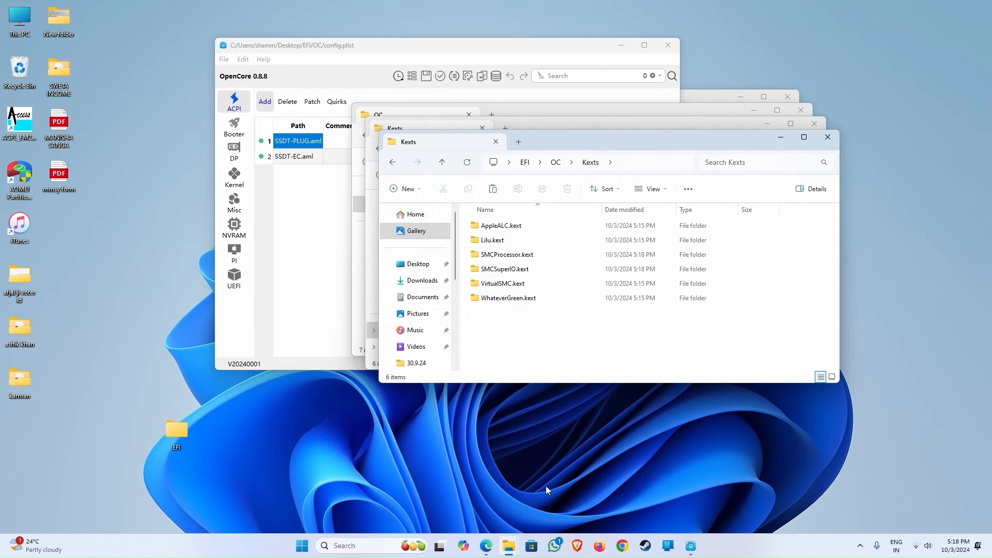
Return to the guide in Edge, close the VirtualSMC releases page and open the RealtekRTL8111 releases page from the Ethernet section.
click(485, 545)
click(146, 18)
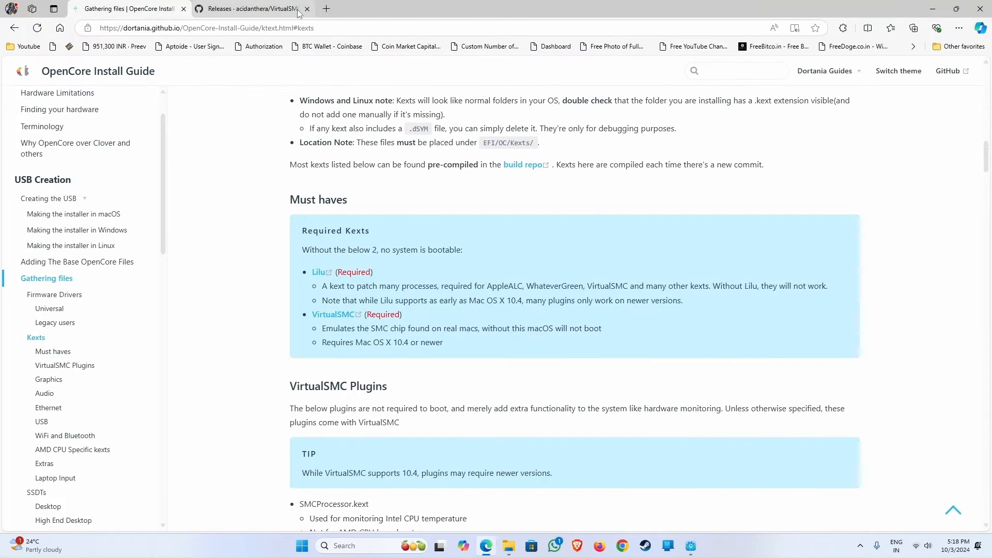
click(307, 8)
scroll(407, 227, down, 15)
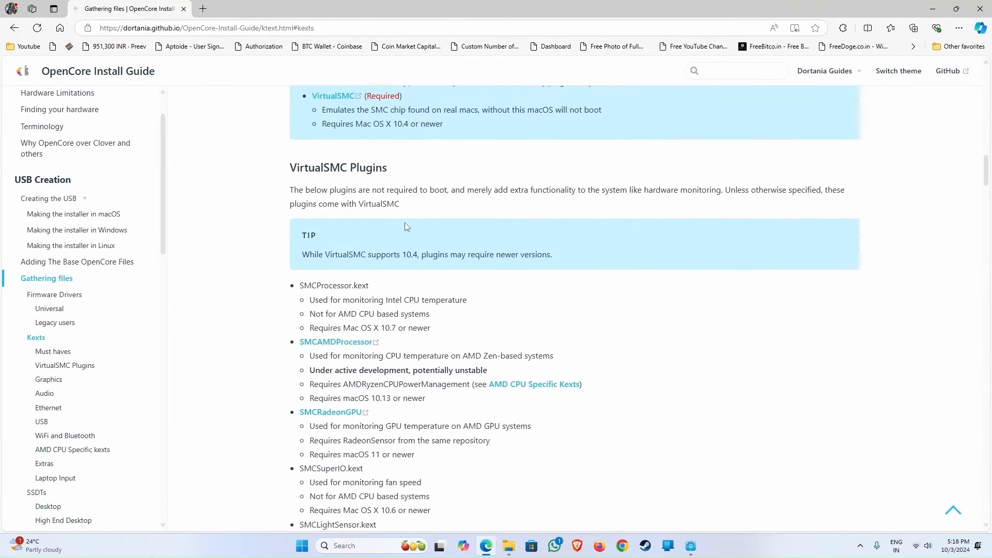
scroll(403, 223, down, 6)
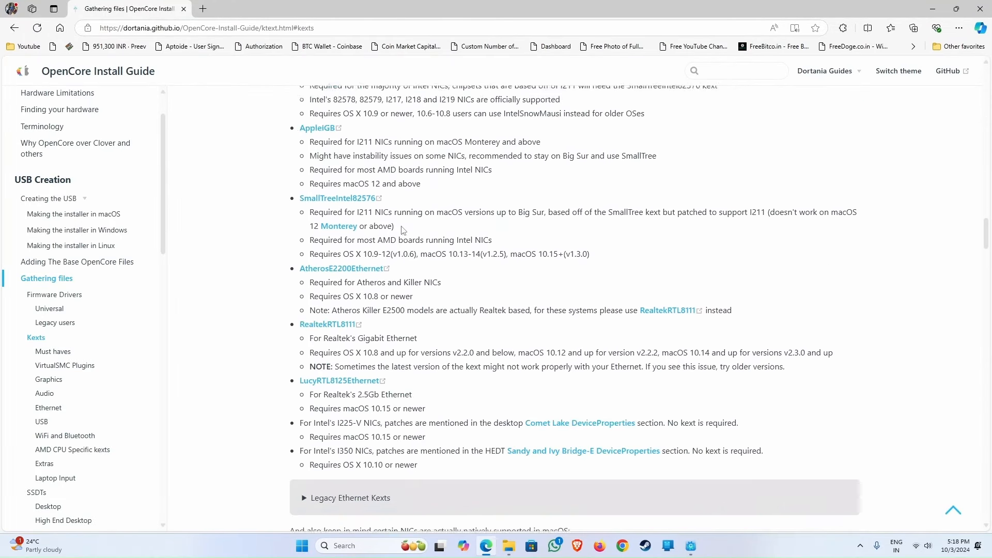
scroll(386, 244, up, 4)
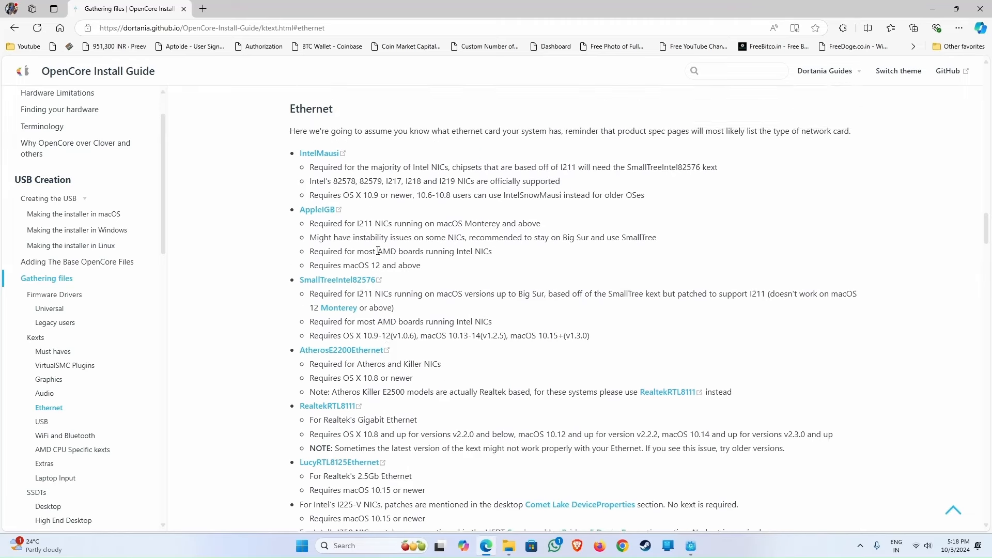
scroll(329, 232, down, 3)
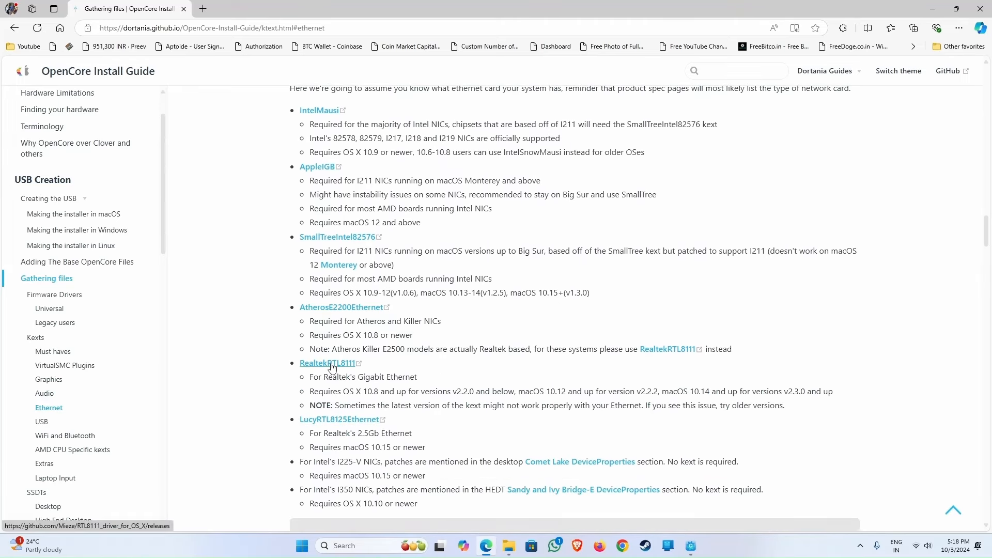
click(331, 368)
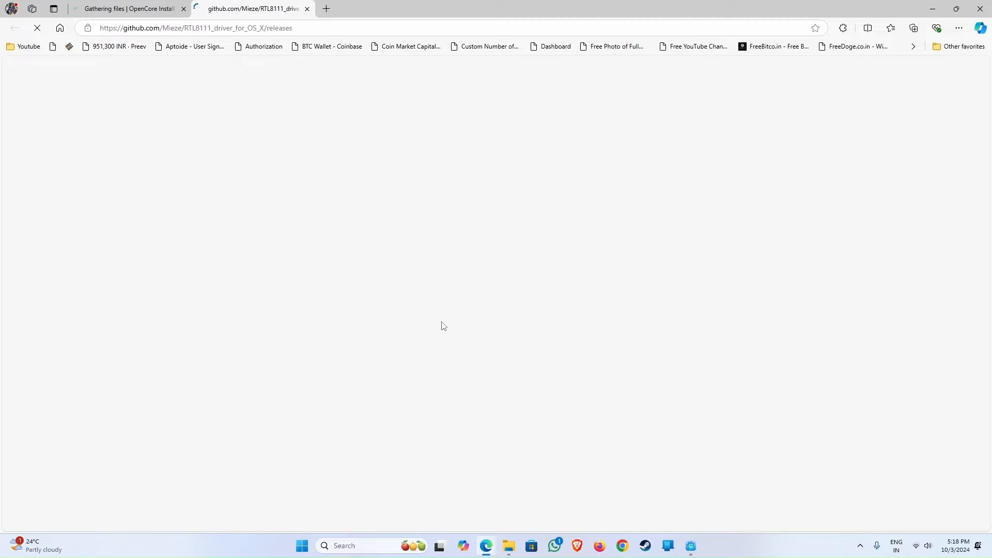
Download RealtekRTL8111-V2.4.2.zip from the RealtekRTL8111 releases page and extract it in the Downloads folder.
scroll(351, 310, down, 1)
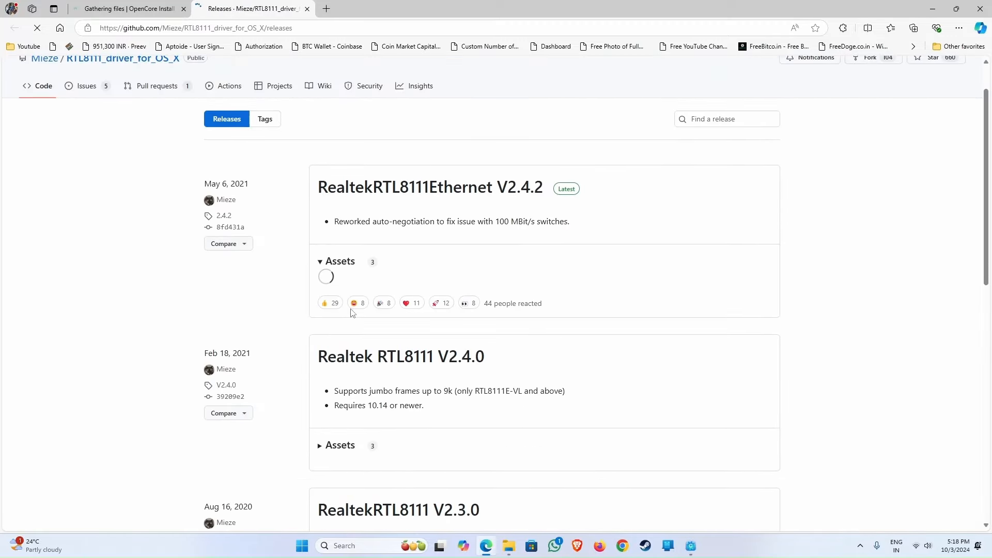
click(353, 286)
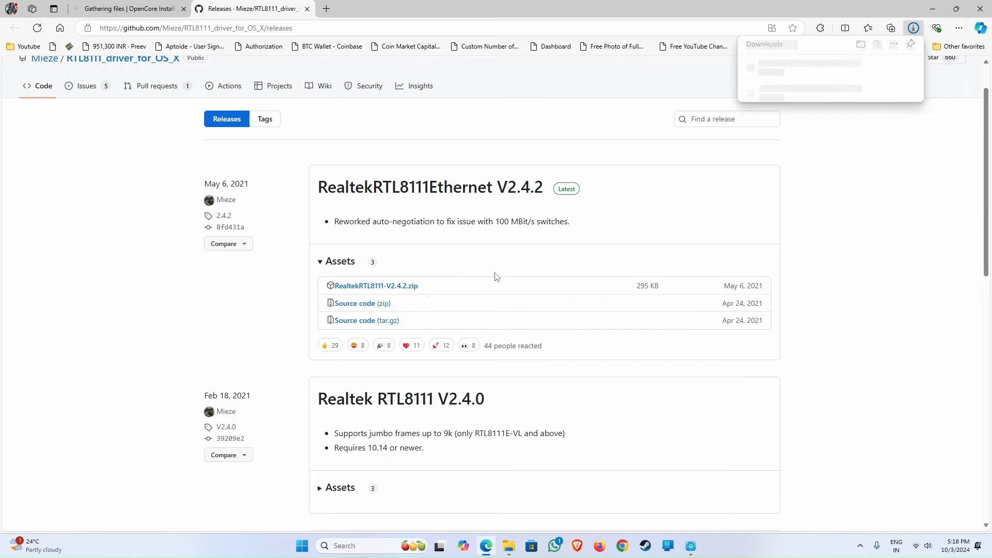
click(877, 75)
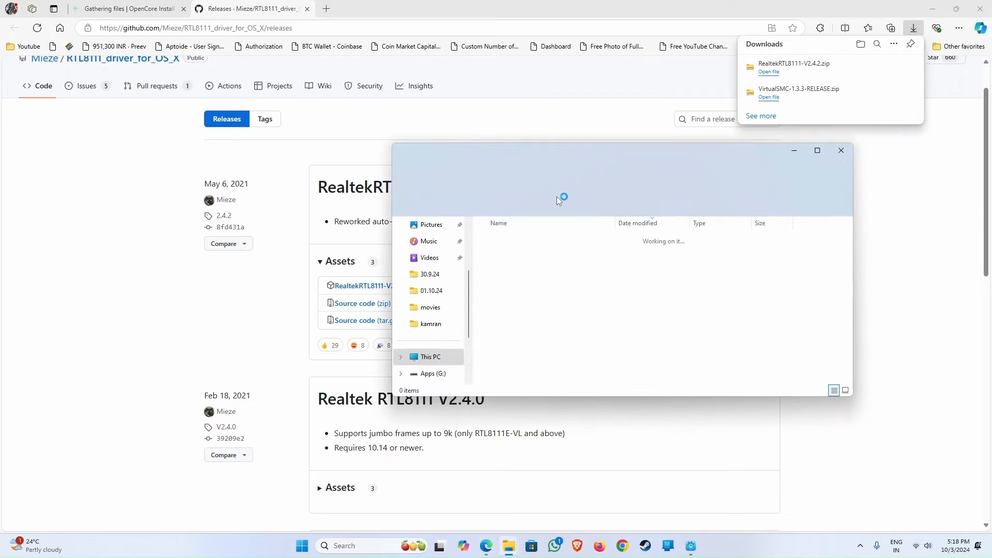
right_click(525, 258)
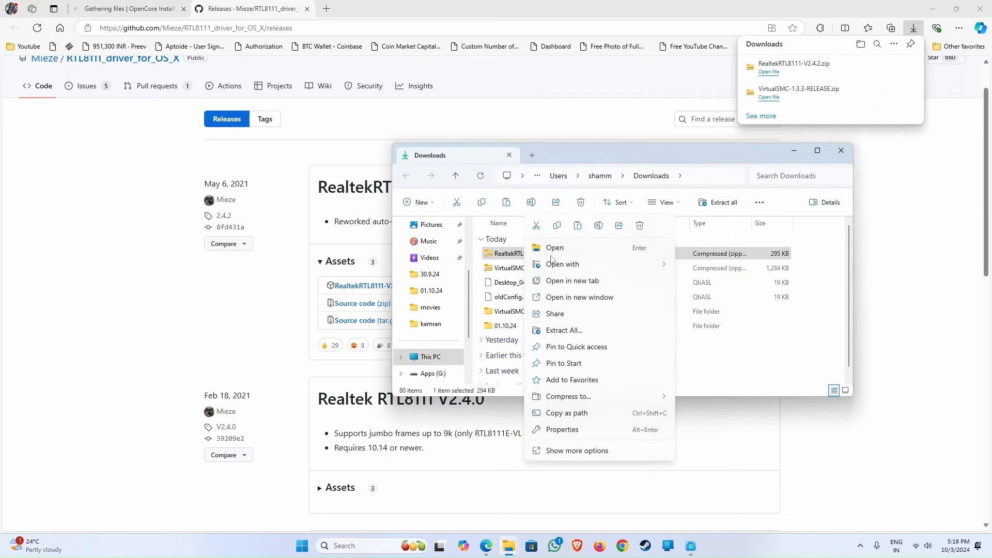
click(551, 329)
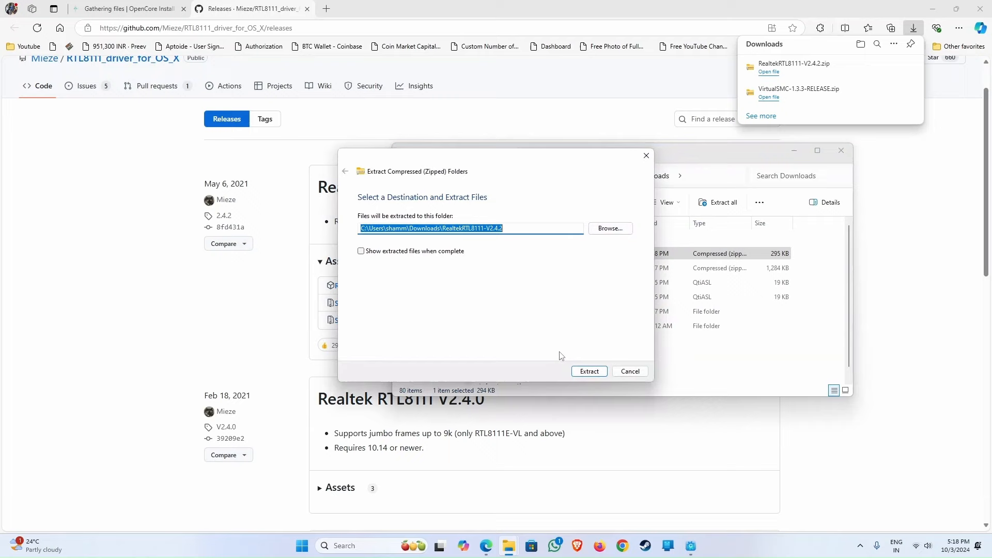
click(574, 374)
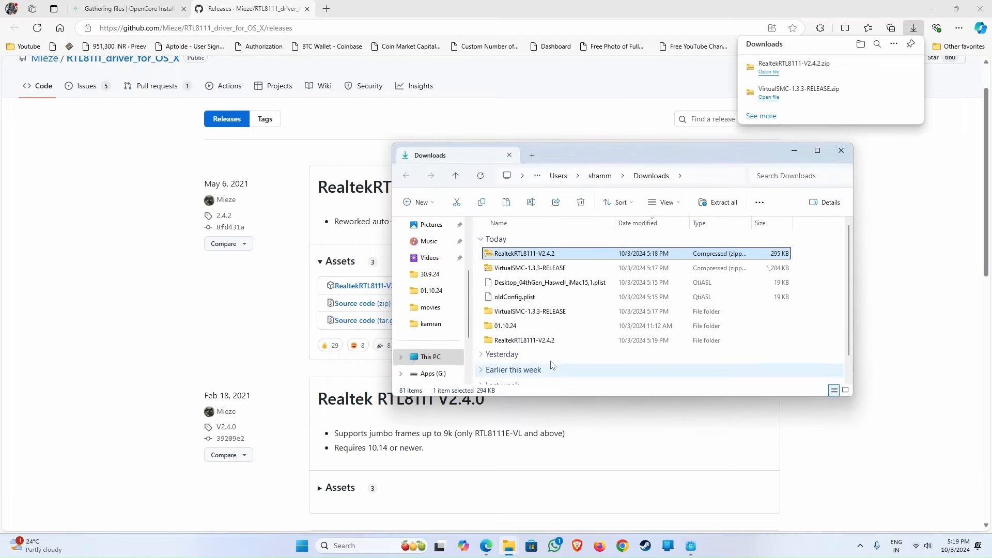
Copy RealtekRTL8111.kext from the Release folder of the extracted RealtekRTL8111-V2.4.2 and close that File Explorer window.
double_click(522, 341)
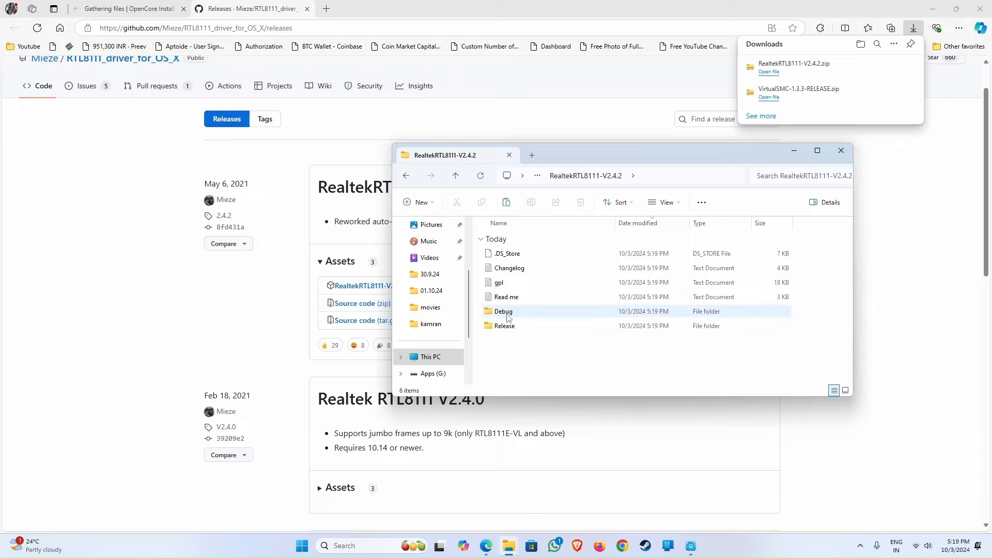
double_click(502, 325)
right_click(507, 273)
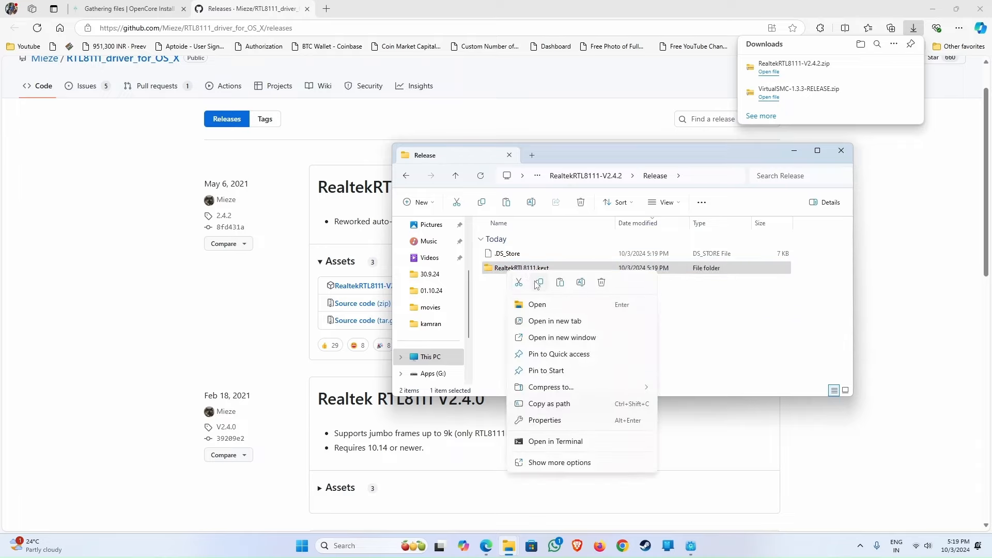
click(538, 283)
click(841, 150)
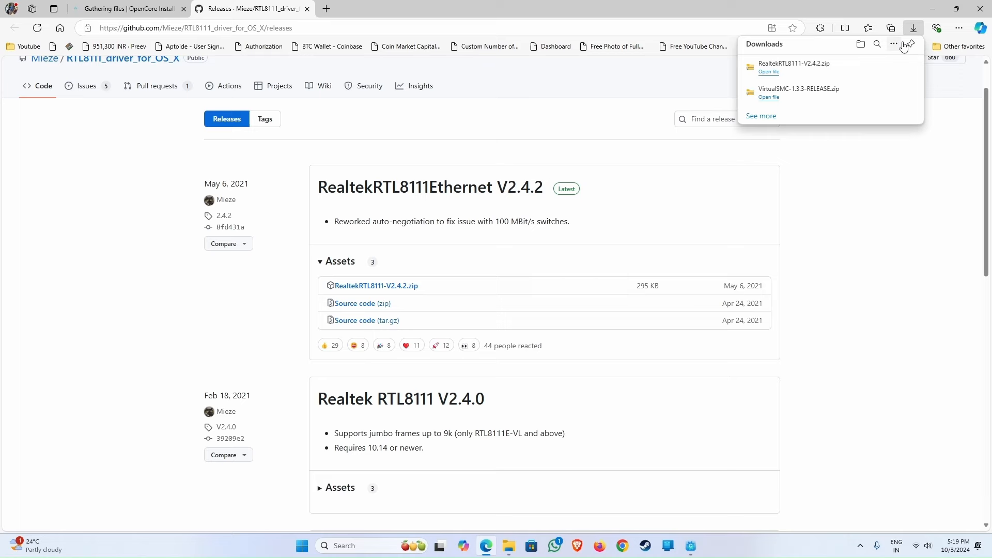
Minimize the browser and paste RealtekRTL8111.kext into the Kexts folder of the desktop EFI's OC folder.
click(930, 10)
right_click(533, 318)
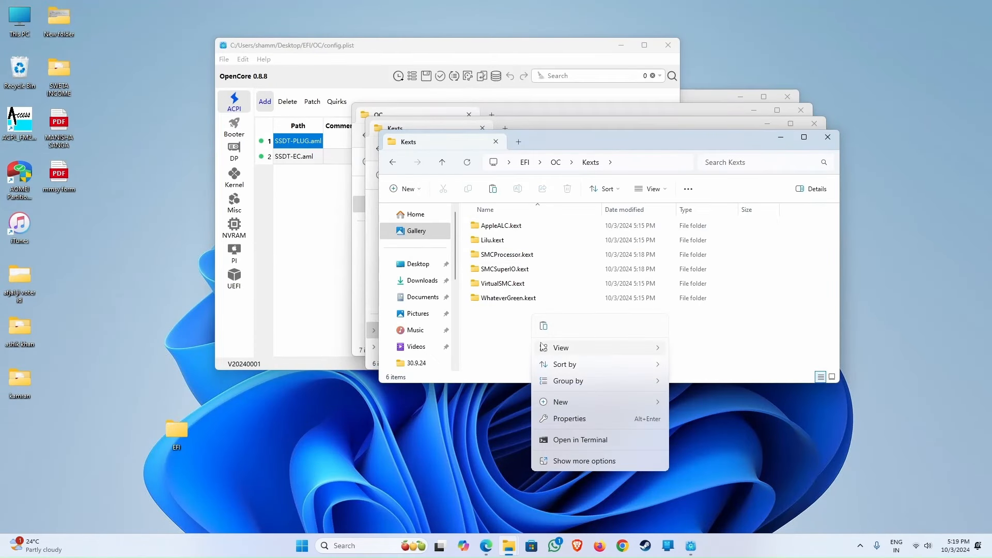
click(542, 333)
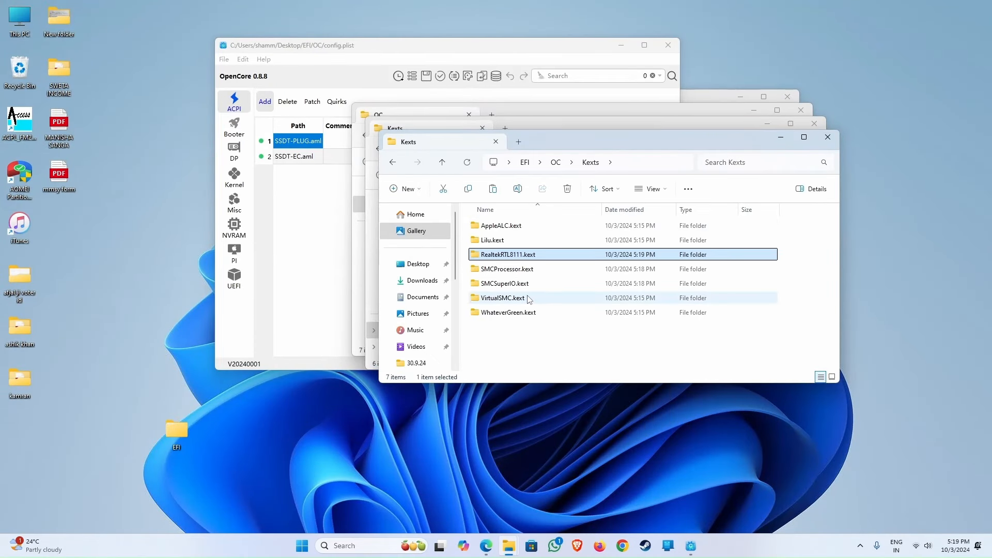
Return to the guide in Edge, closing the RealtekRTL8111 releases page, and examine the USBToolBox kext repository linked in the USB section.
click(485, 545)
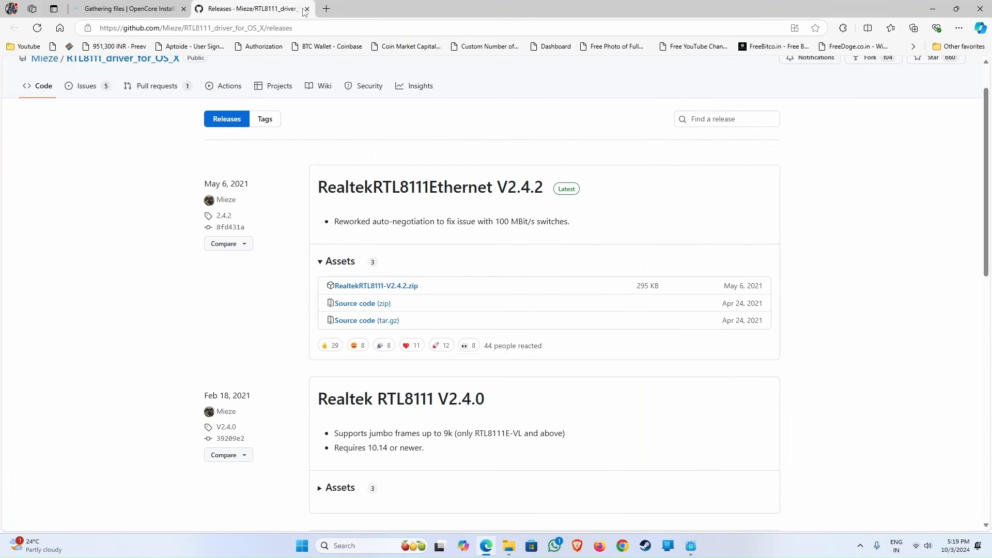
click(306, 9)
scroll(262, 303, down, 9)
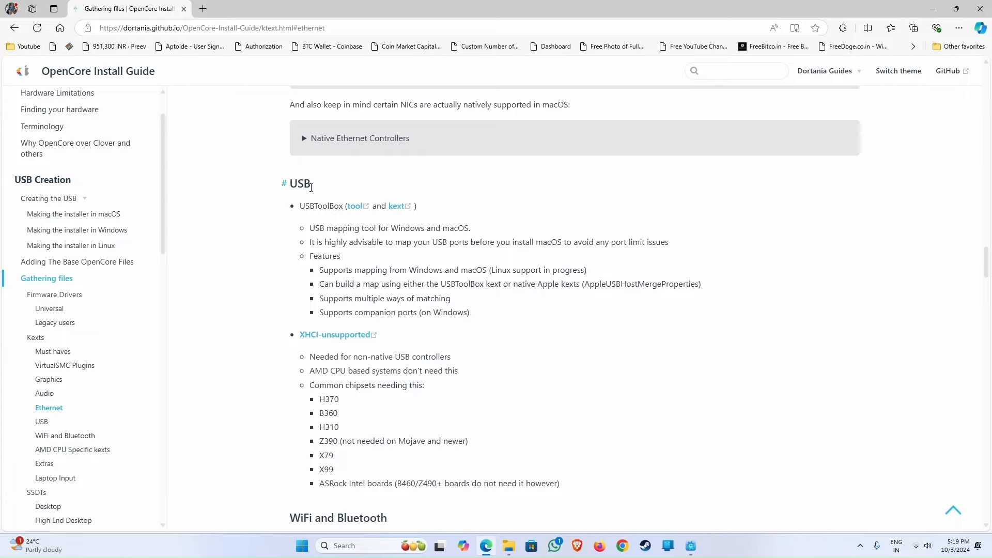
click(396, 207)
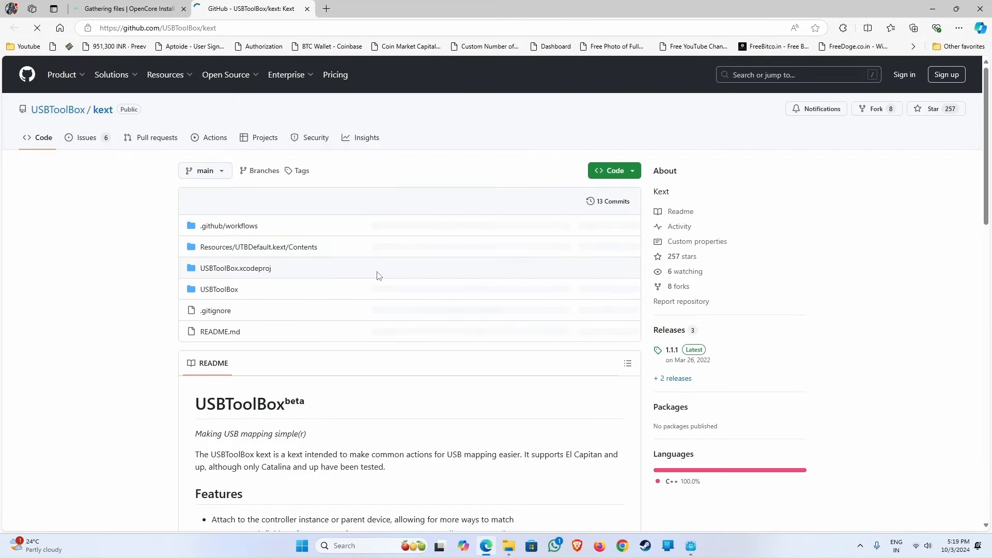
scroll(377, 277, down, 1)
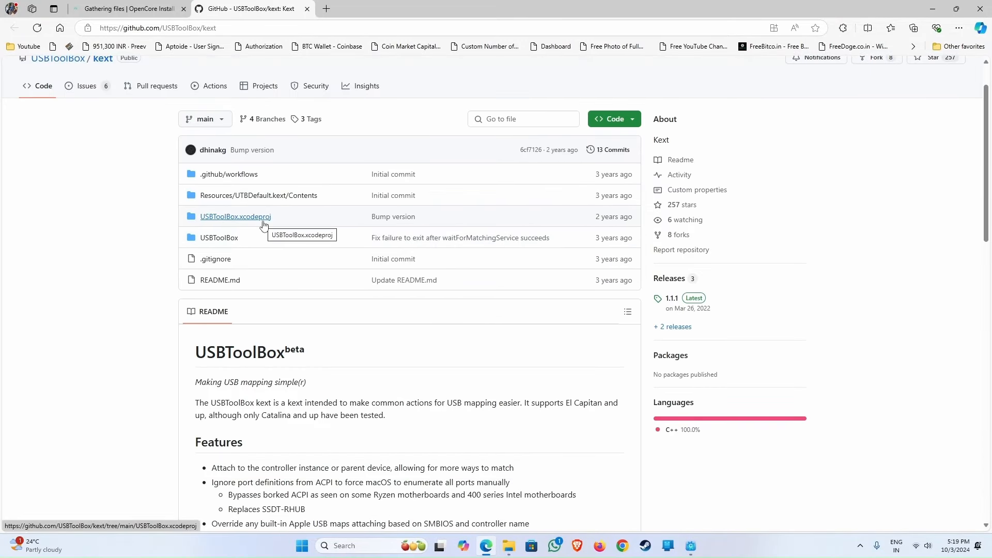
click(307, 8)
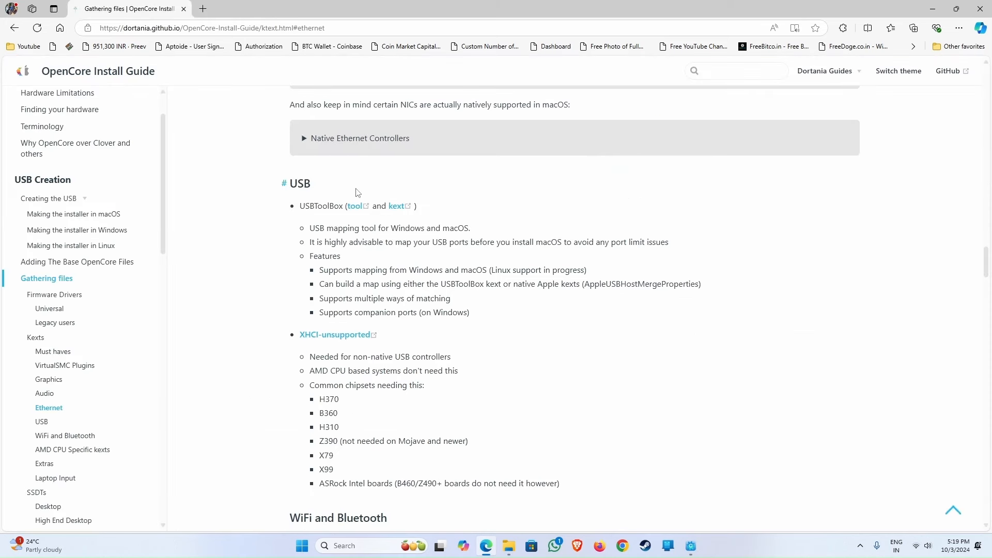
Open the AirportItlwm releases page from the guide's WiFi and Bluetooth section and download AirportItlwm_v2.3.0_stable_Sonoma14.4.kext.zip.
scroll(301, 266, down, 6)
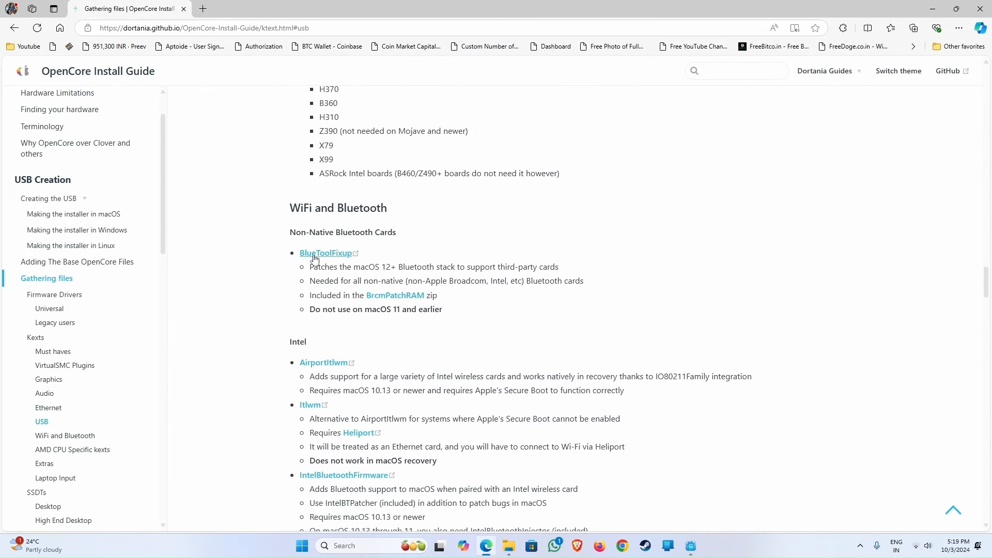
scroll(332, 224, down, 2)
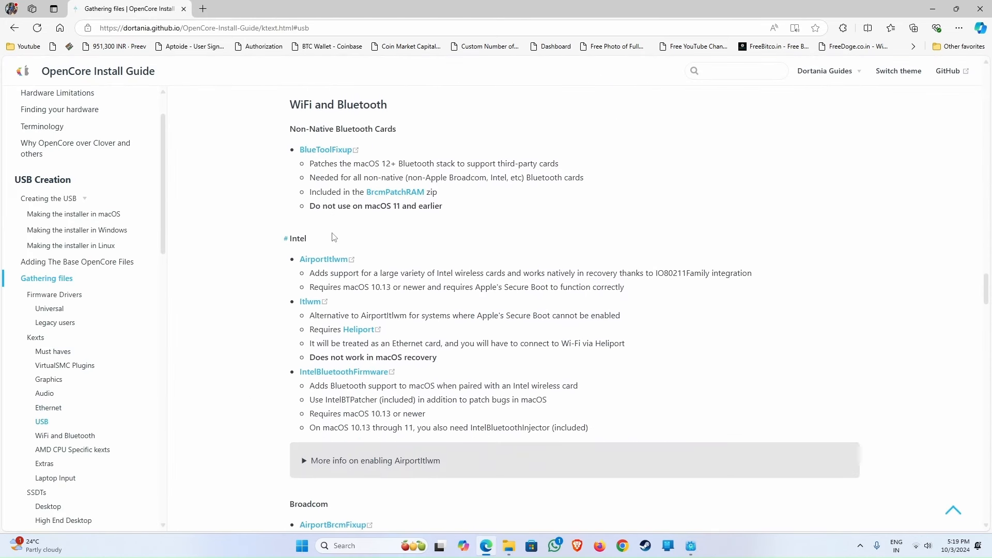
click(328, 261)
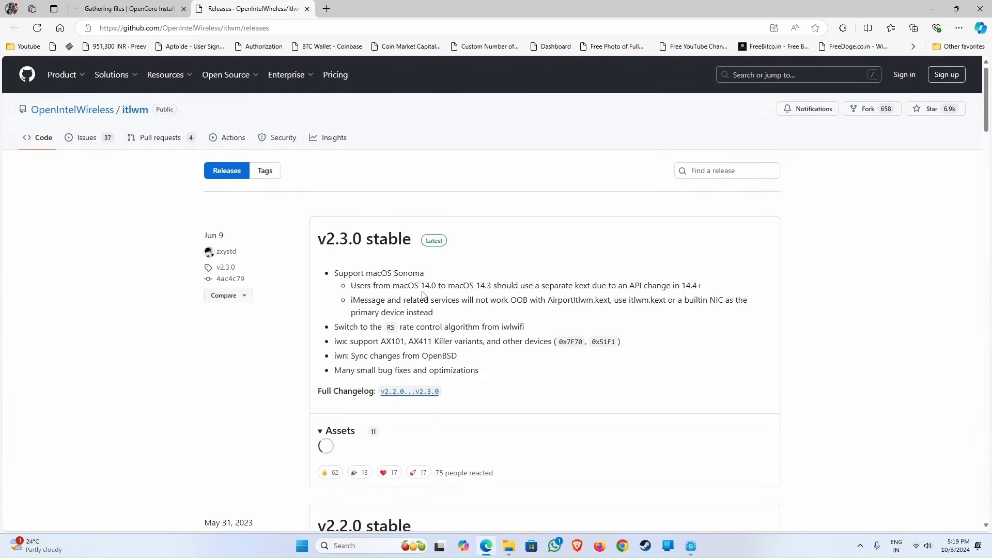
scroll(413, 320, down, 4)
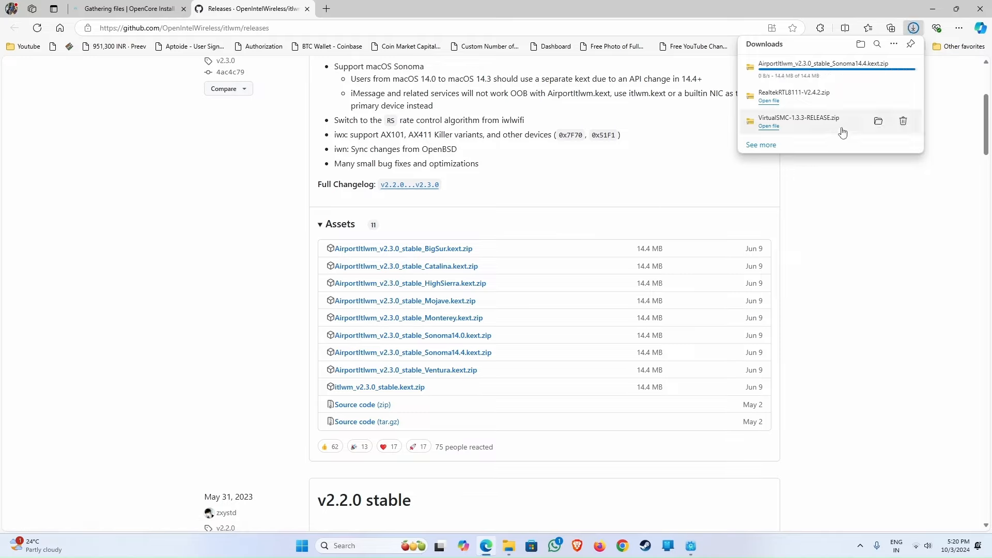
Show the downloaded AirportItlwm archive in the Downloads folder and copy AirportItlwm.kext from inside it.
click(877, 67)
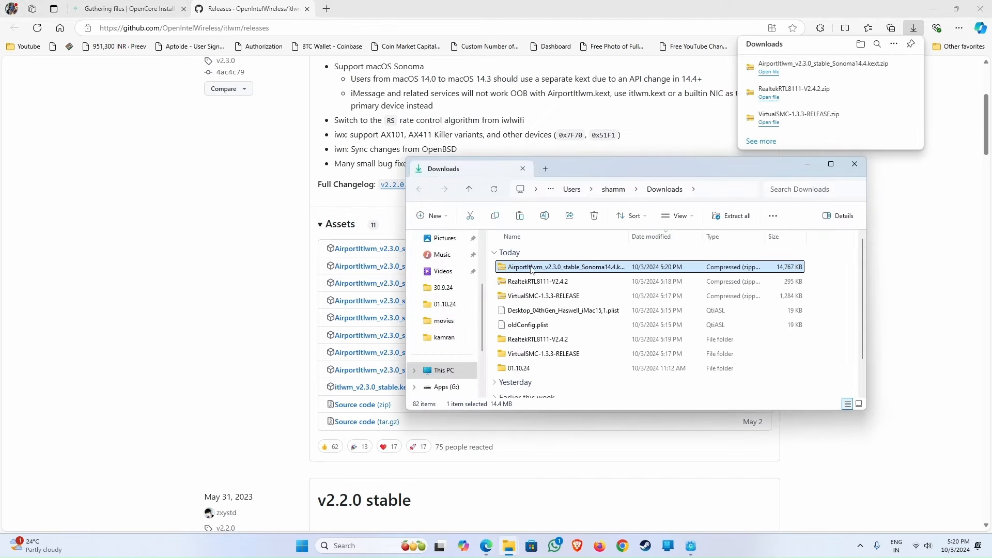
double_click(532, 267)
click(534, 253)
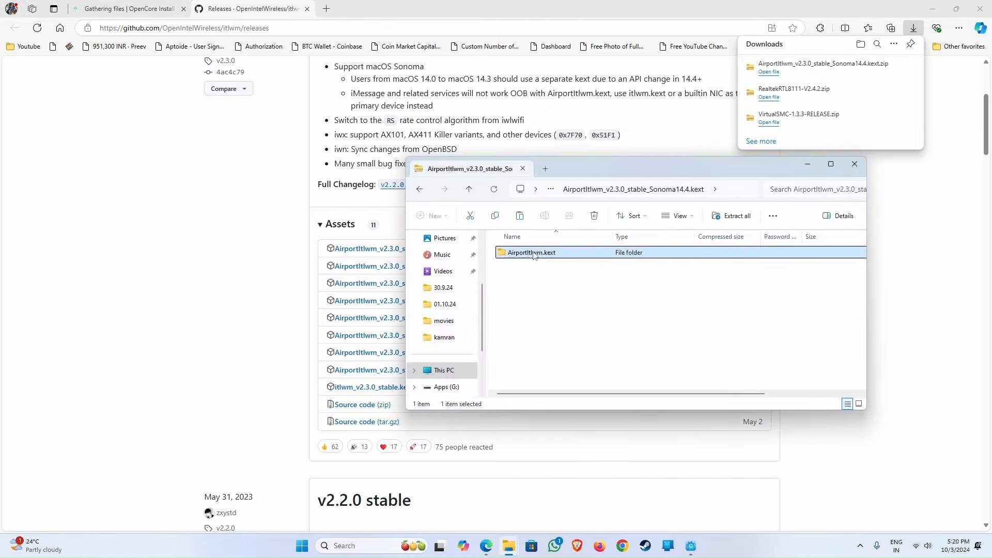
right_click(533, 253)
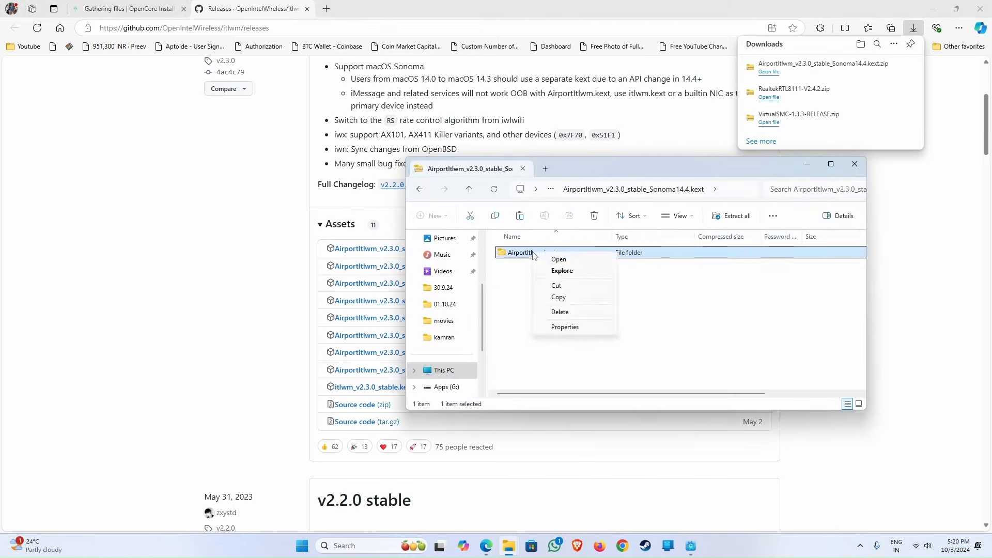
click(547, 297)
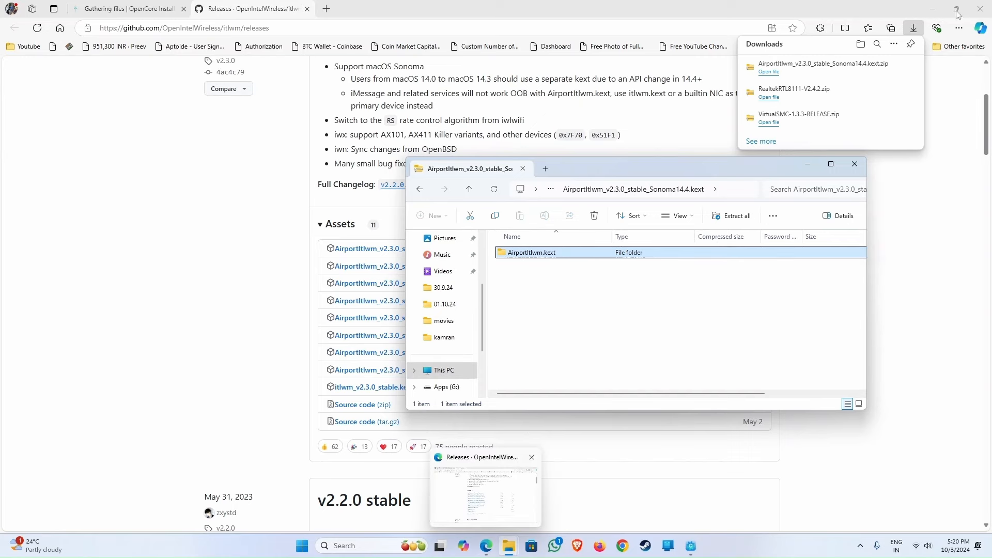
Minimize the browser, close the archive window and paste AirportItlwm.kext into the Kexts folder of the desktop EFI's OC folder.
click(933, 9)
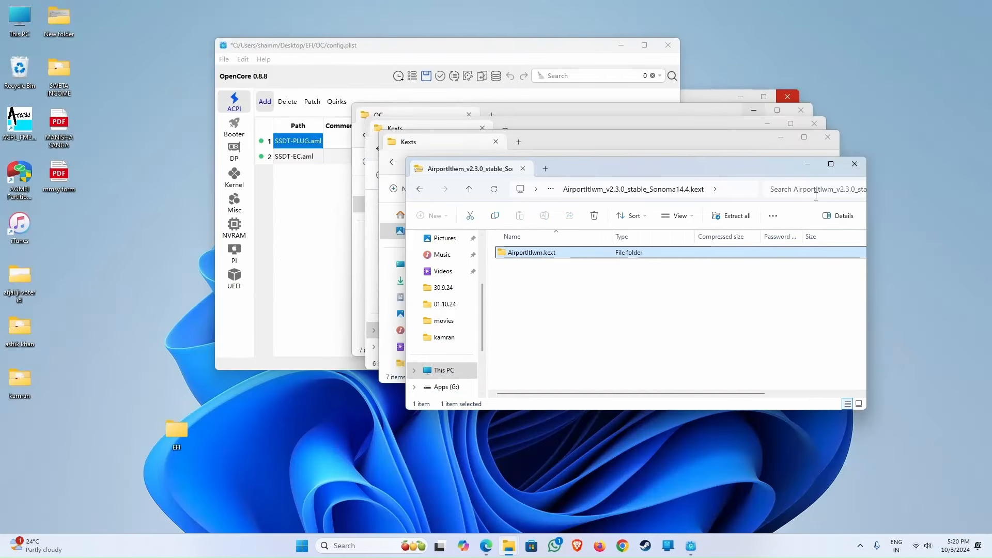
click(853, 164)
right_click(535, 343)
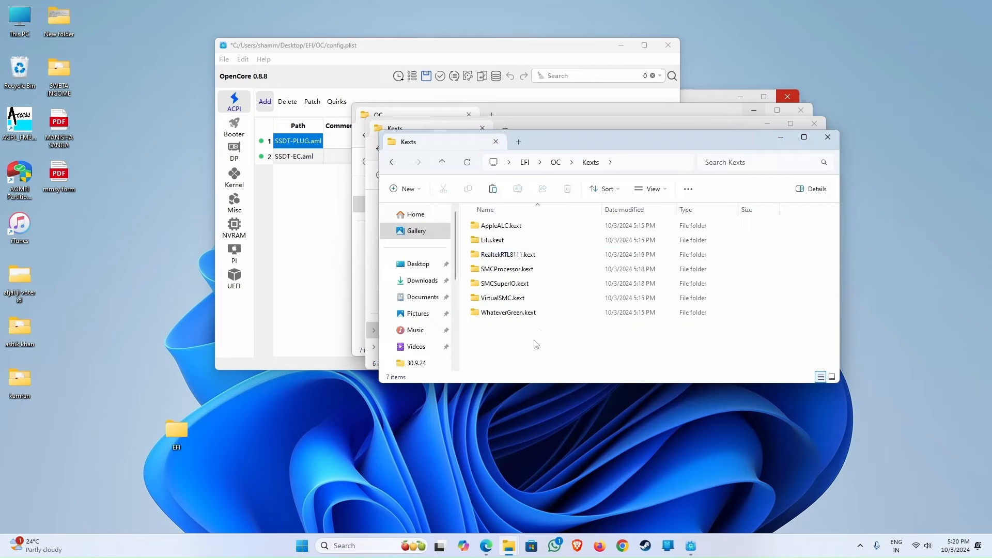
click(544, 354)
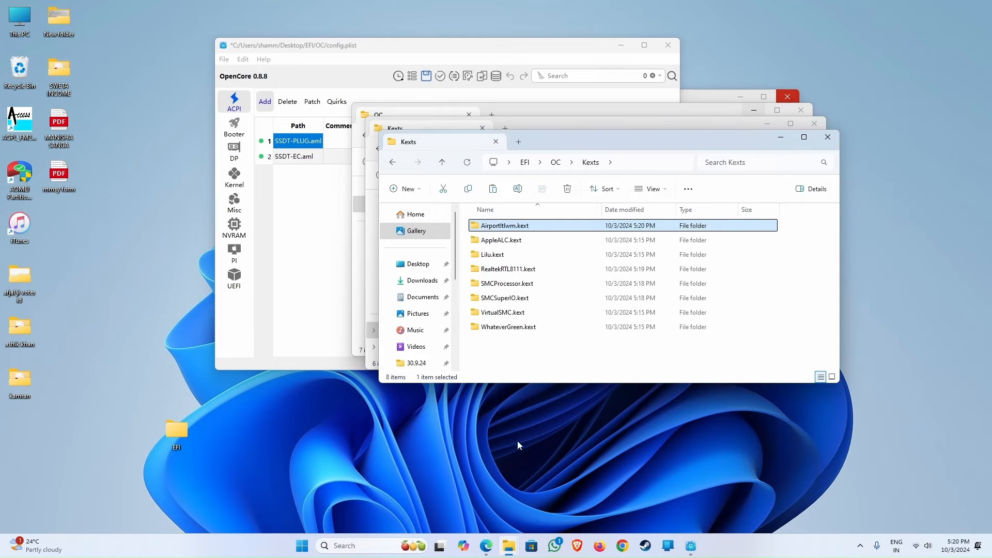
Return to the guide in Edge, close the itlwm releases page and review the remaining Intel and Broadcom wireless kexts.
click(487, 543)
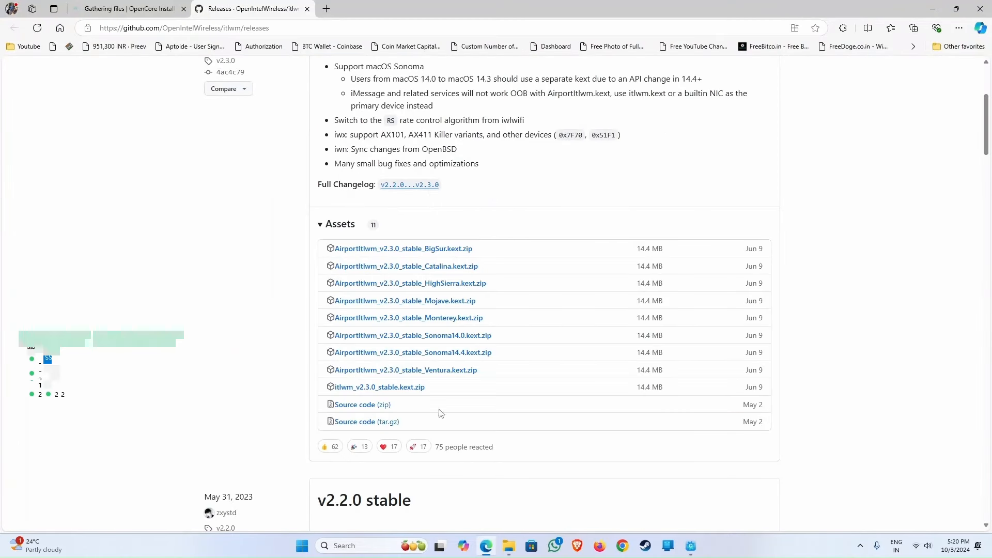
click(151, 9)
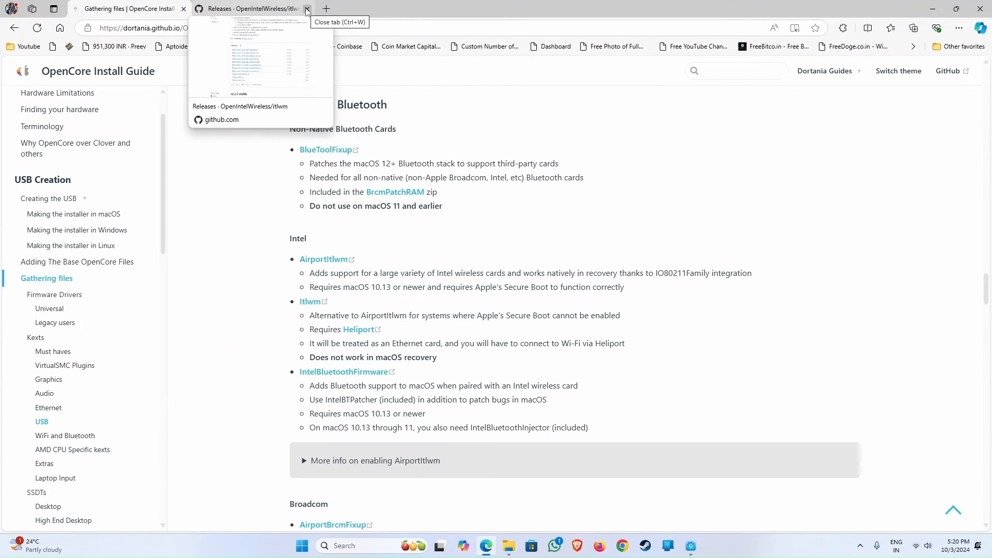
click(307, 10)
scroll(297, 238, down, 4)
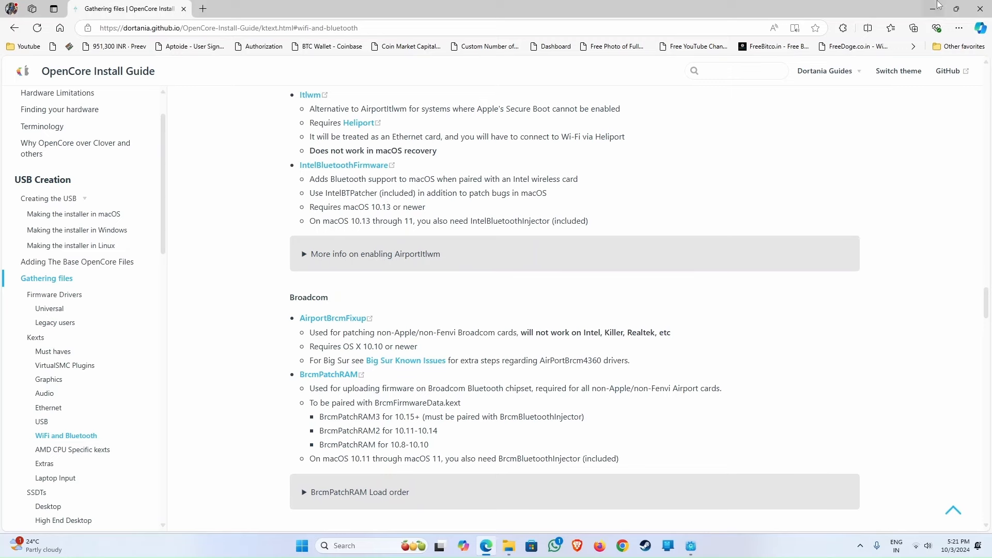
Close Edge and the open File Explorer windows, including both Kexts windows, OC and OCAT-Win64.
click(979, 9)
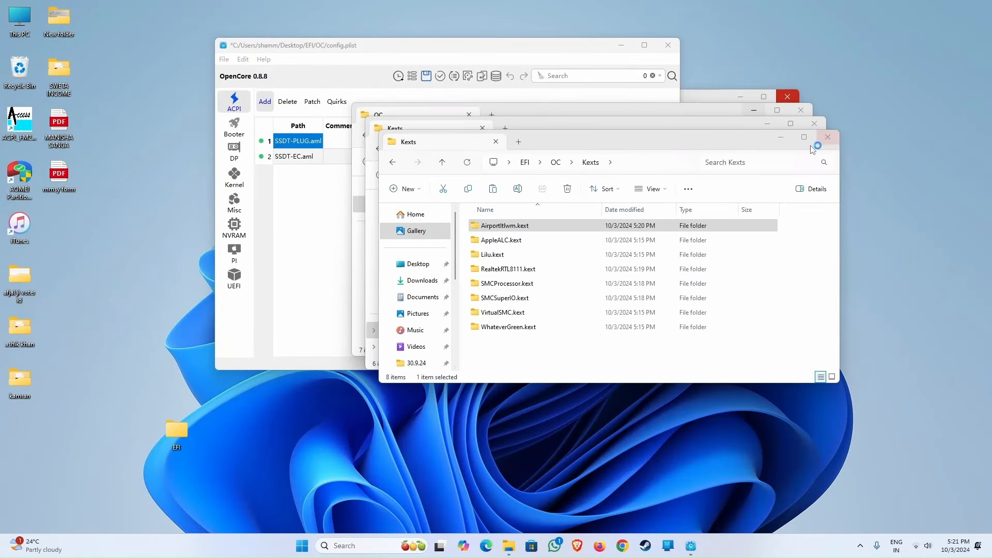
click(827, 137)
click(814, 124)
click(798, 112)
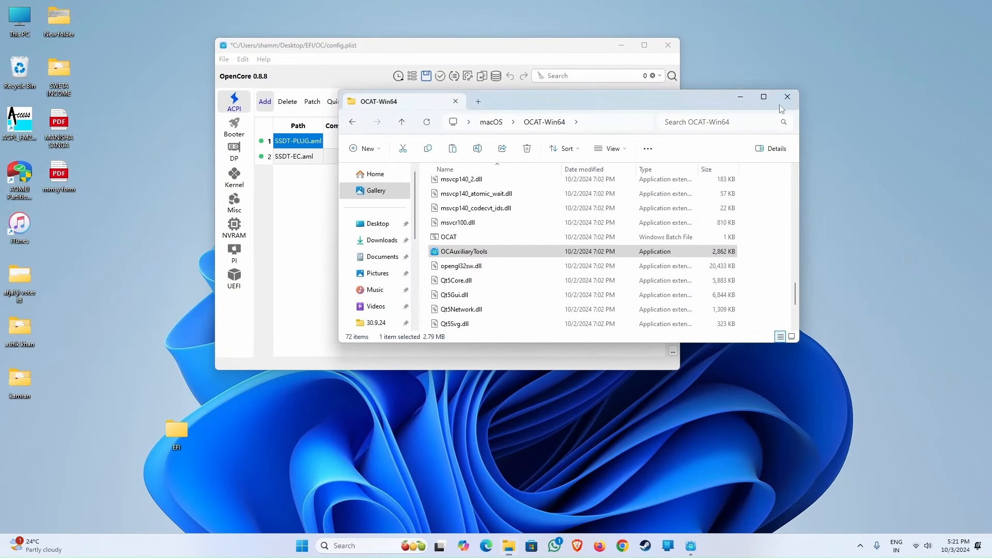
click(787, 97)
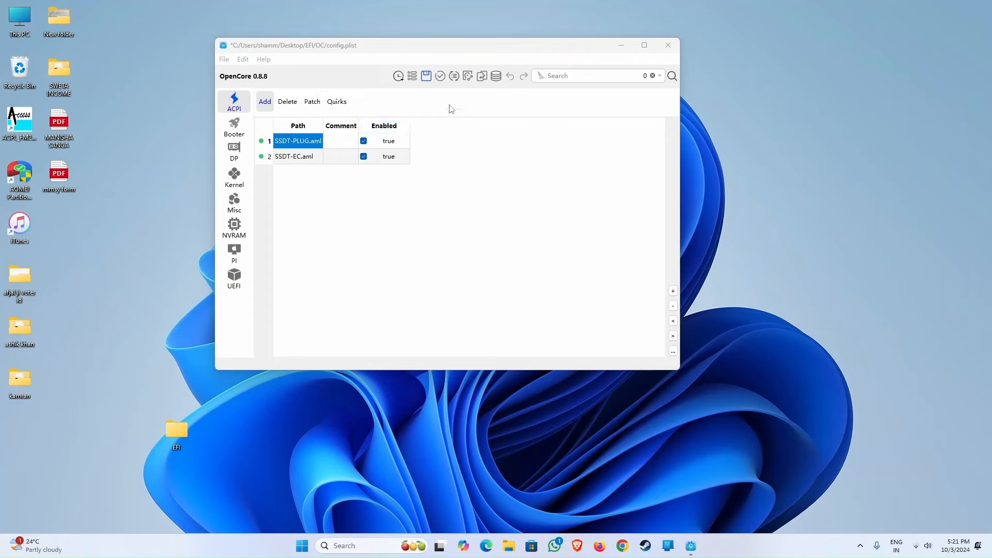
Check the Kernel kext list of config.plist in OpenCore Auxiliary Tools and save the file.
click(234, 177)
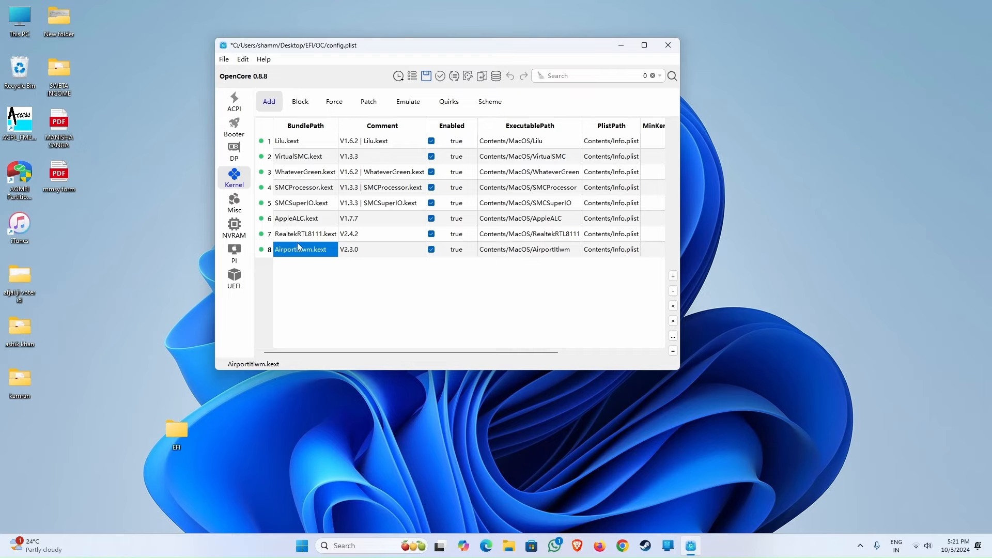
click(427, 76)
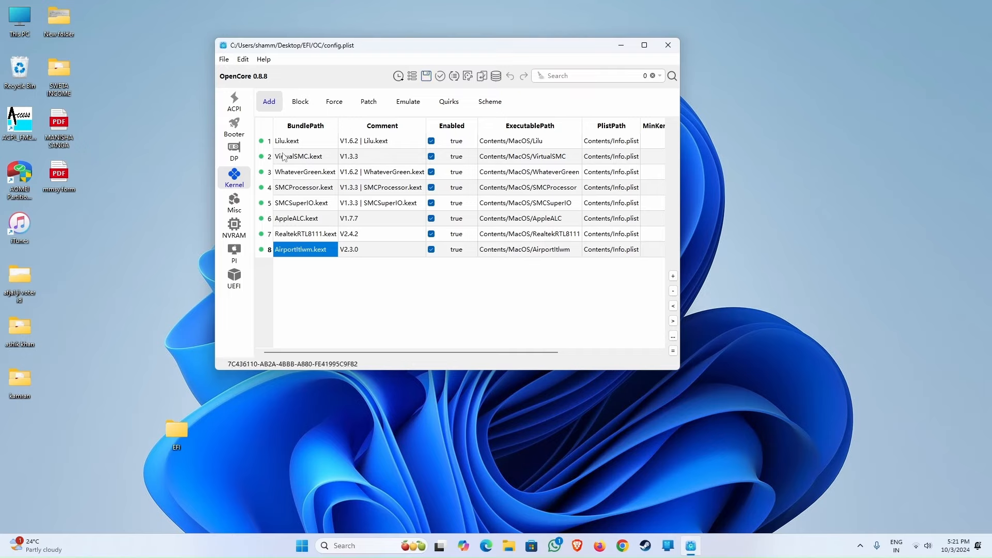
Review the ACPI and Booter sections of config.plist, then display the DeviceProperties entries.
click(235, 106)
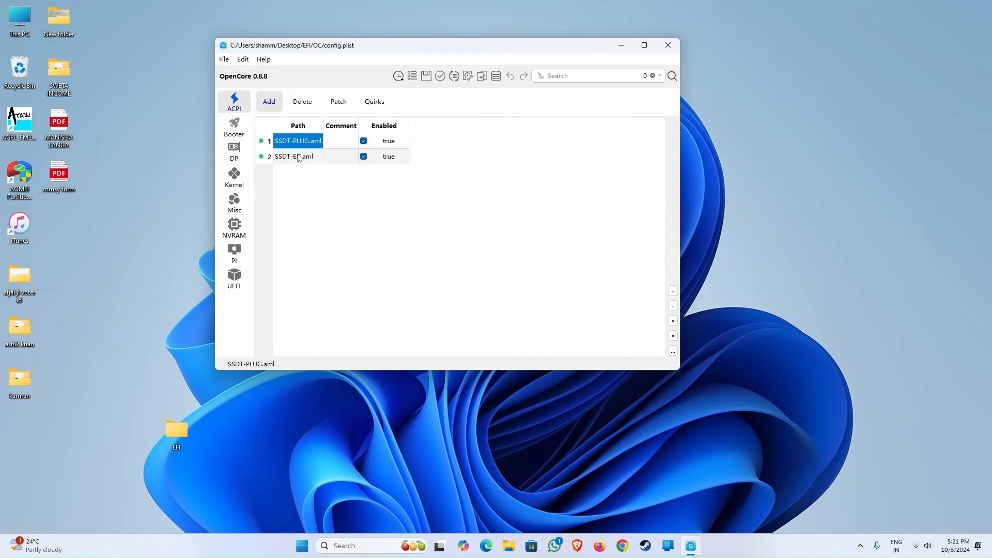
click(234, 127)
click(234, 152)
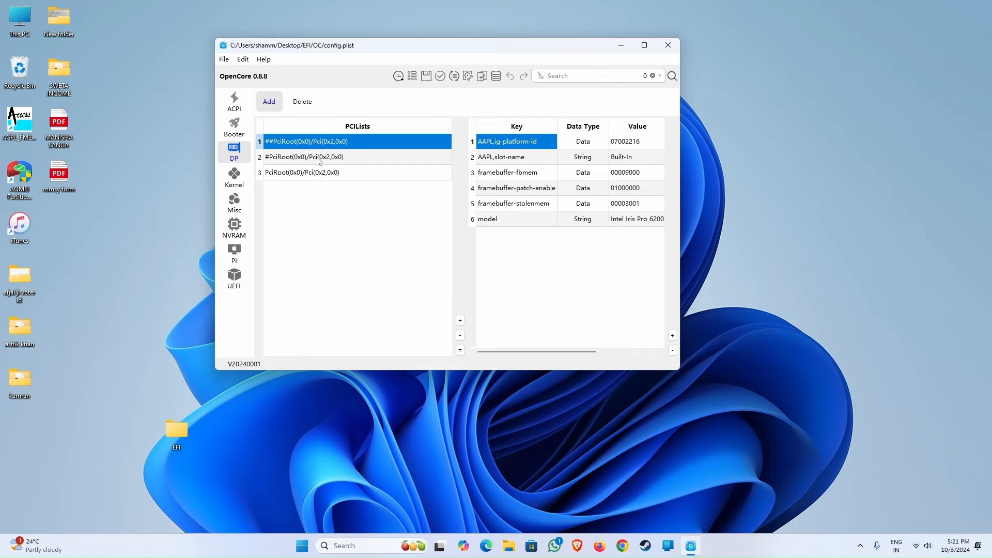
Change the model value of the #PciRoot(0x0)/Pci(0x2,0x0) device entry to Intel HD 4600.
click(326, 157)
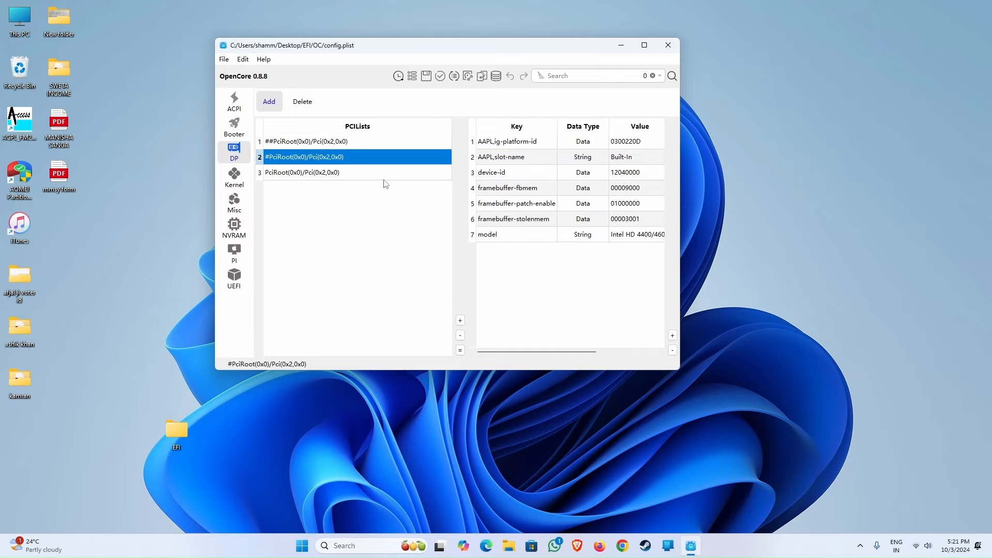
drag(683, 240, 772, 240)
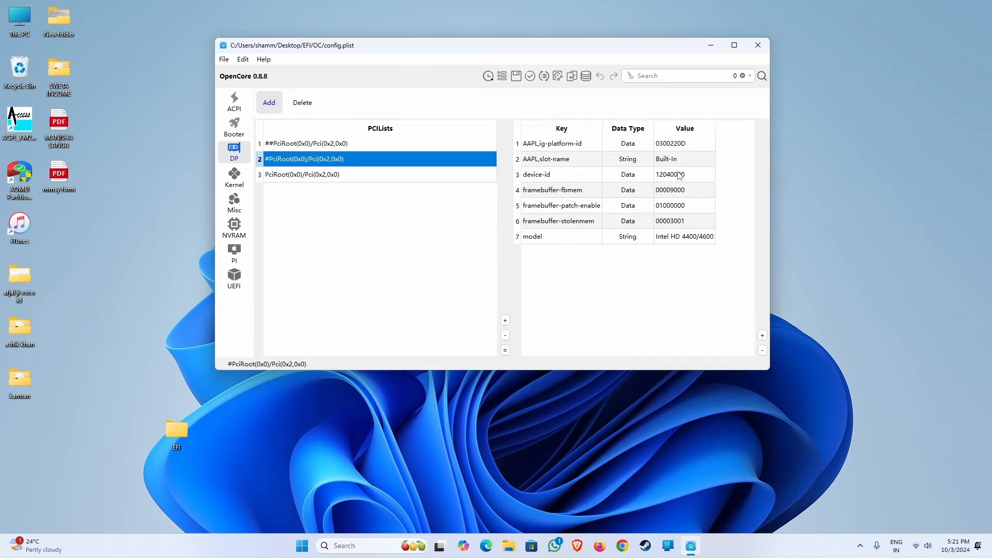
click(675, 241)
click(697, 238)
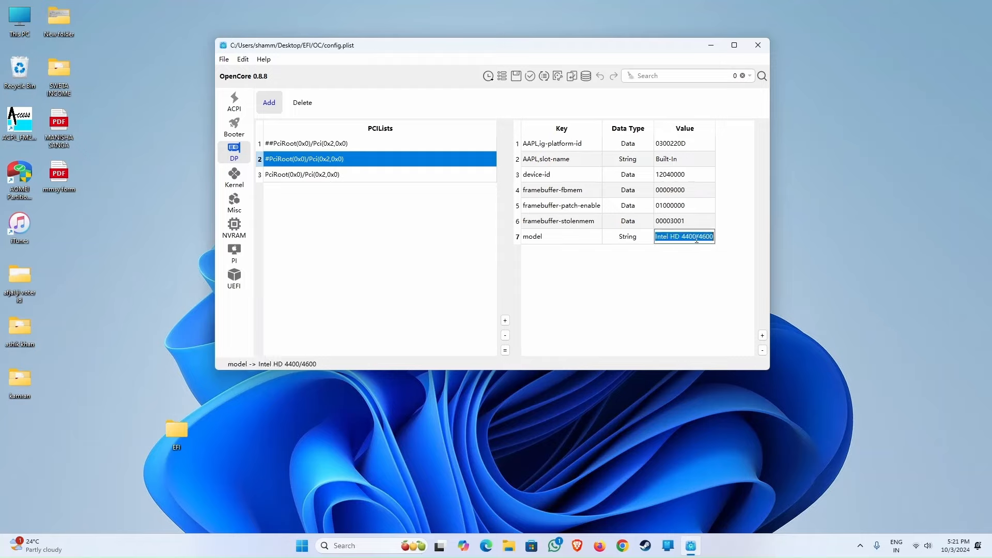
click(698, 236)
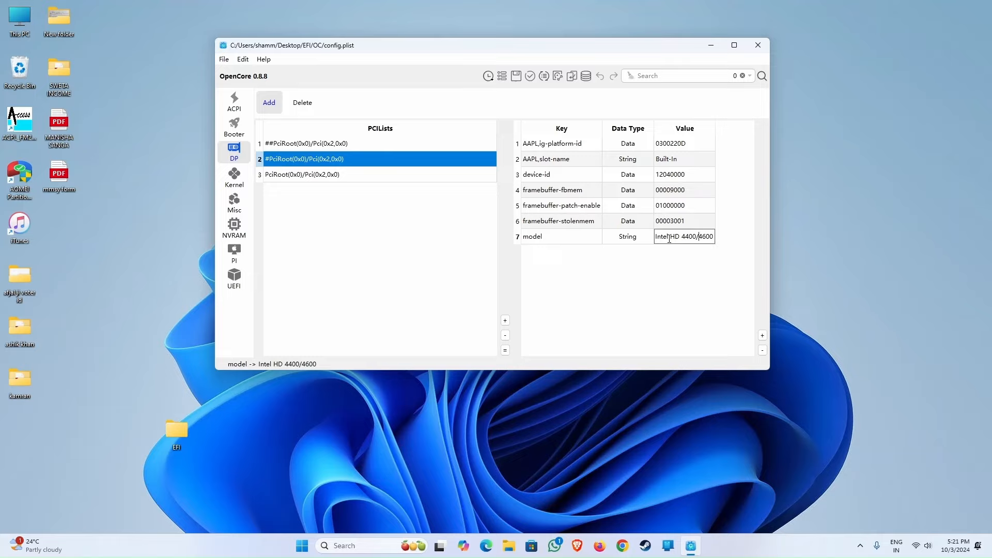
key(BackSpace)
key(BackSpace)
Delete the PciRoot(0x0)/Pci(0x2,0x0) and ##PciRoot(0x0)/Pci(0x2,0x0) entries from the device properties list.
click(333, 174)
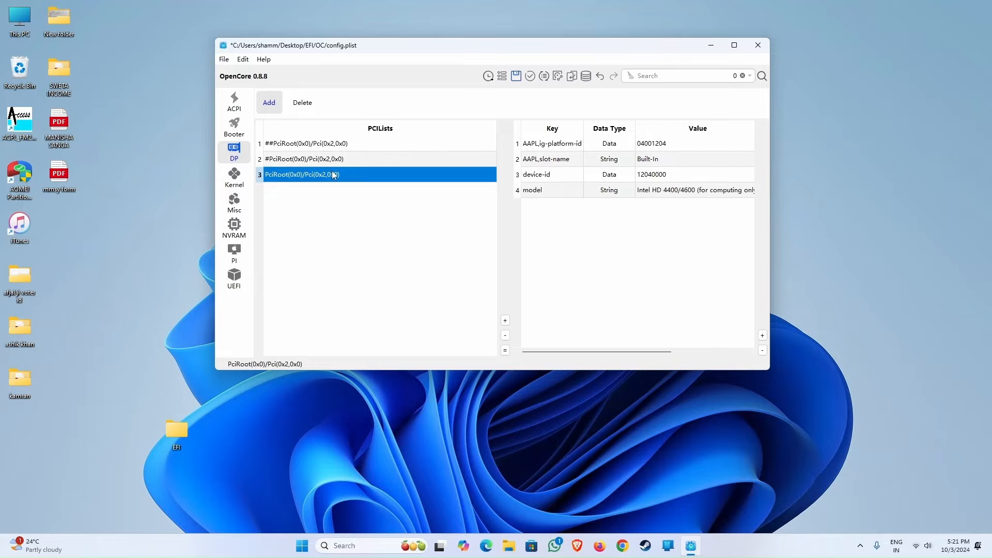
right_click(333, 175)
key(Escape)
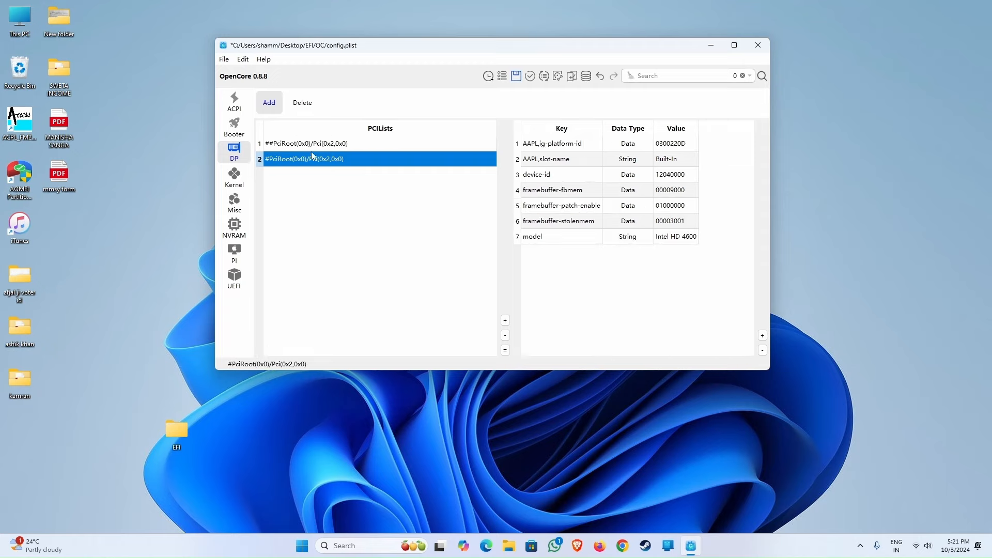
click(313, 144)
right_click(312, 147)
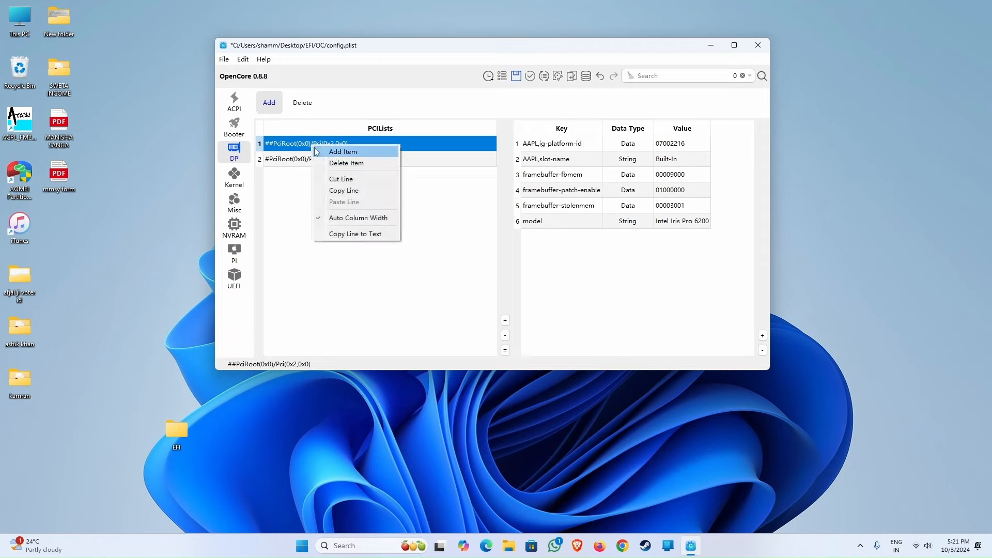
click(329, 163)
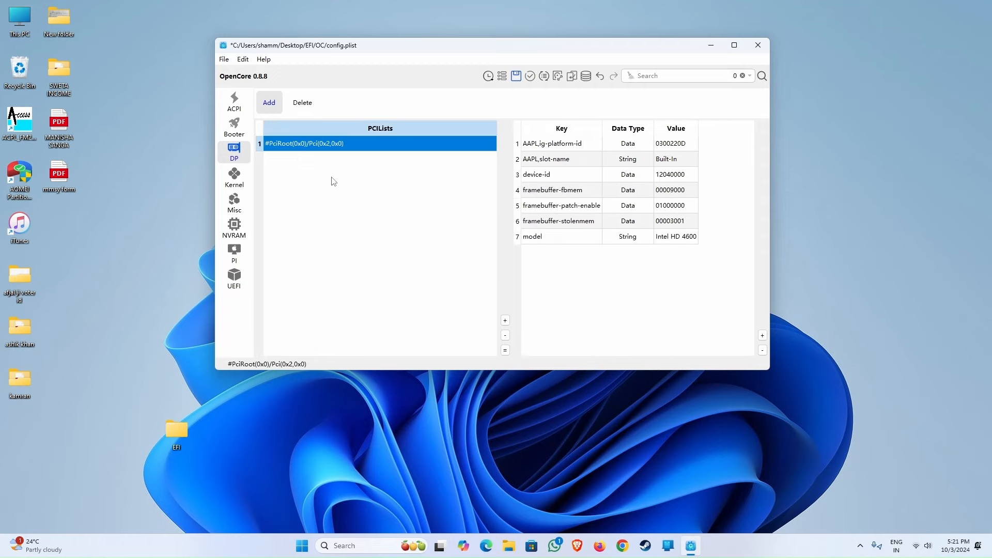
Rename the remaining device entry to PciRoot(0x0)/Pci(0x2,0x0) by removing the leading #, and save config.plist.
click(271, 144)
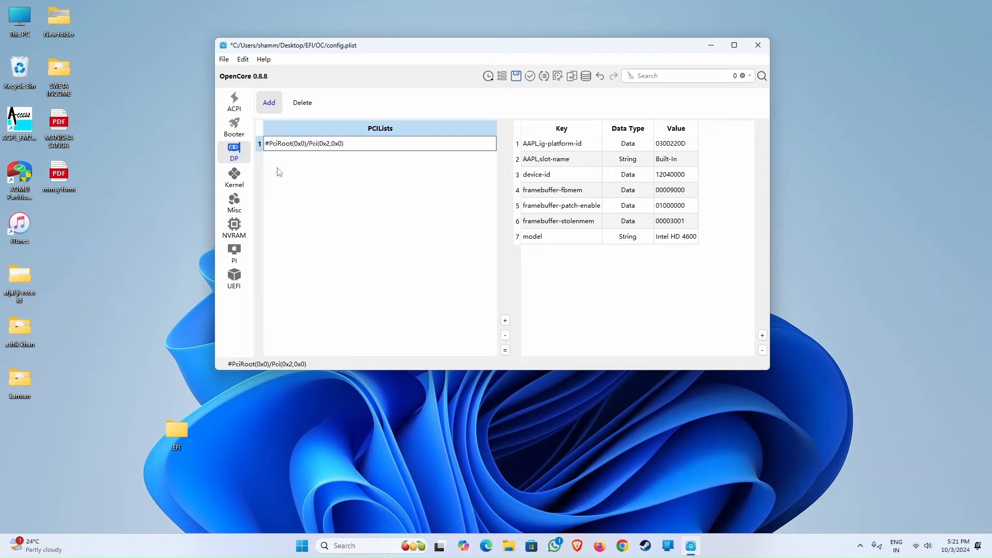
key(BackSpace)
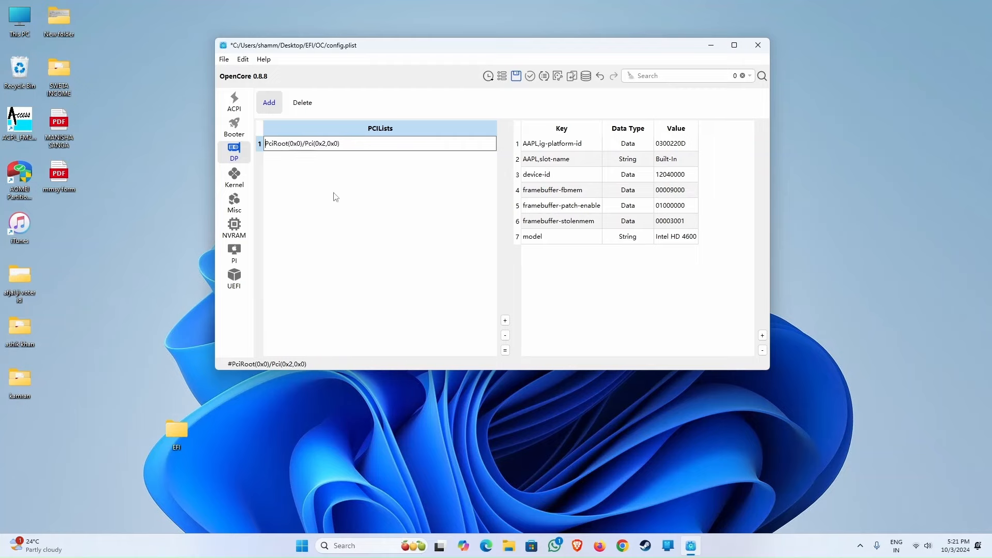
click(515, 76)
Check the Kernel kext list and enable HideAuxiliary in the Misc boot settings.
click(234, 177)
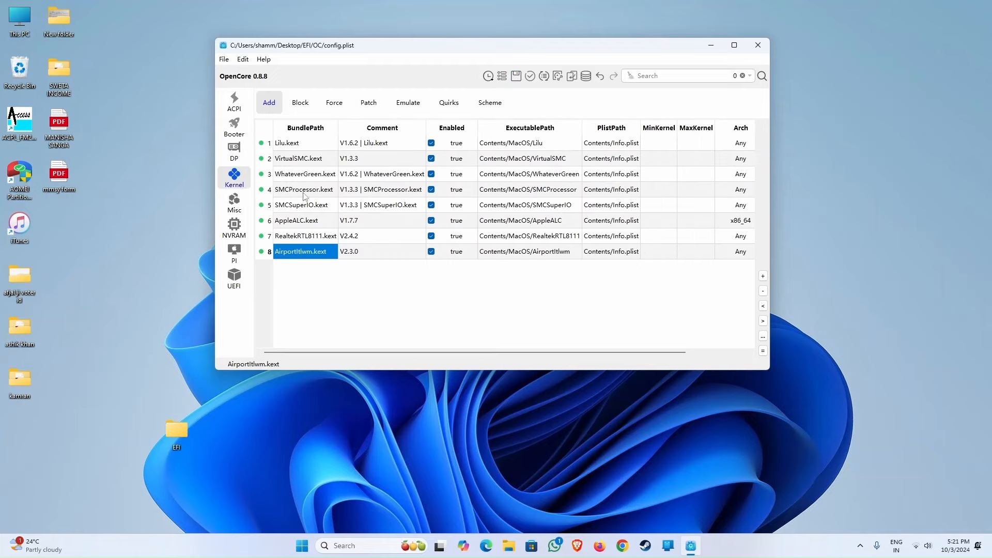
click(234, 203)
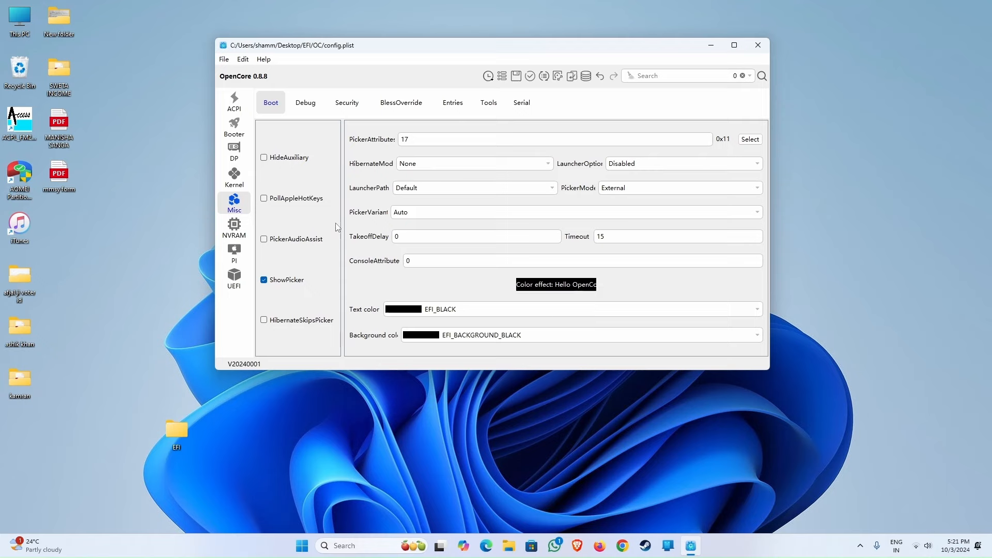
click(264, 158)
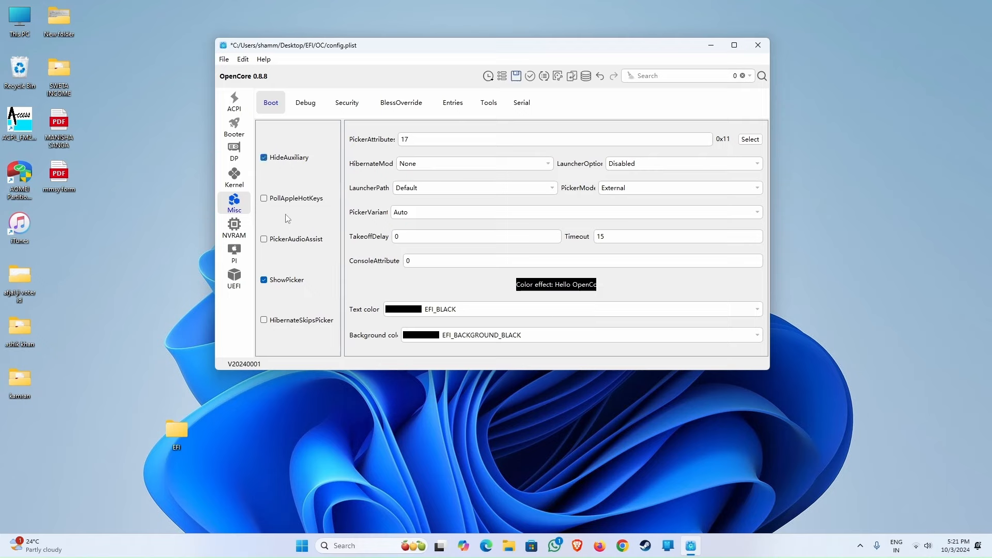
Set csr-active-config under the 7C436110 NVRAM UUID to the macOS 12 value EF0F0000.
click(234, 228)
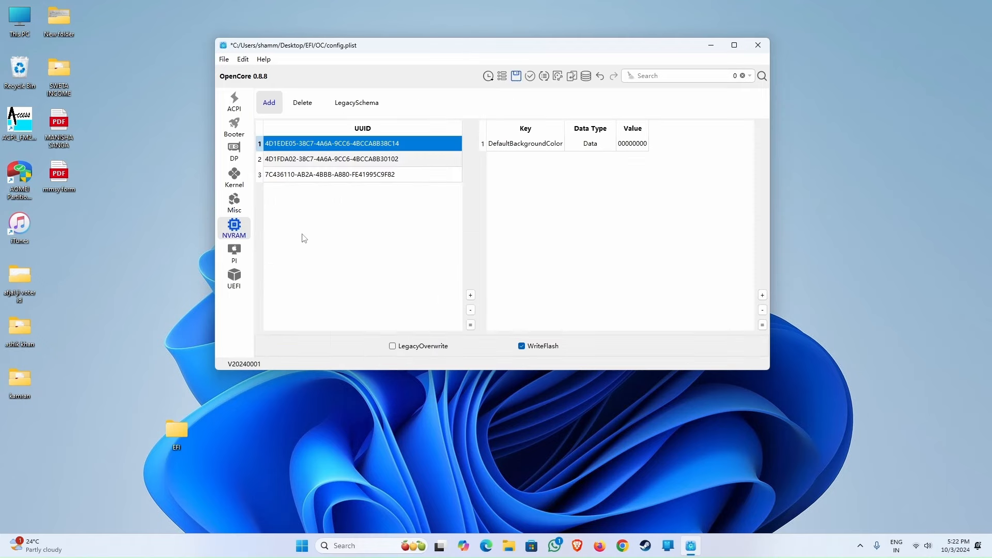
click(314, 175)
double_click(678, 268)
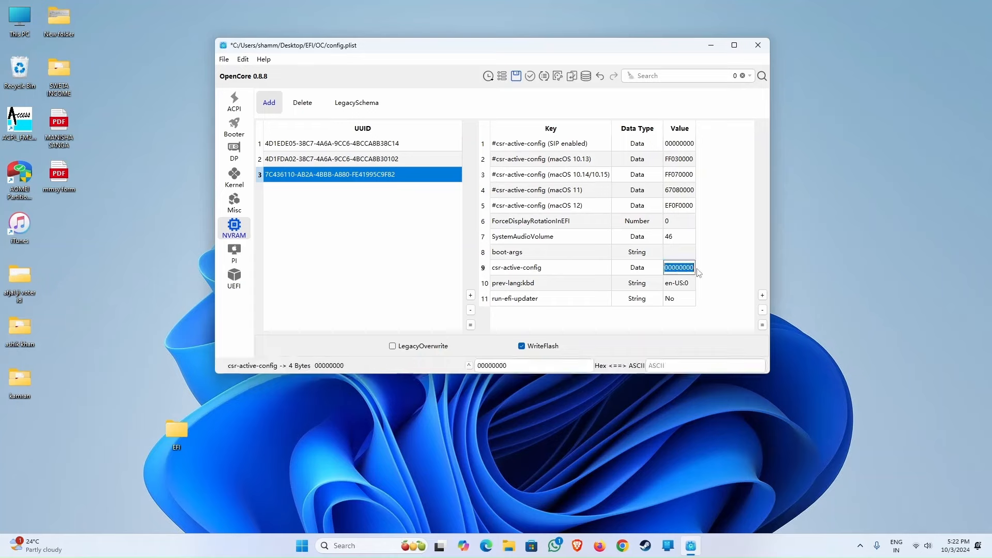
double_click(680, 206)
key(ctrl+c)
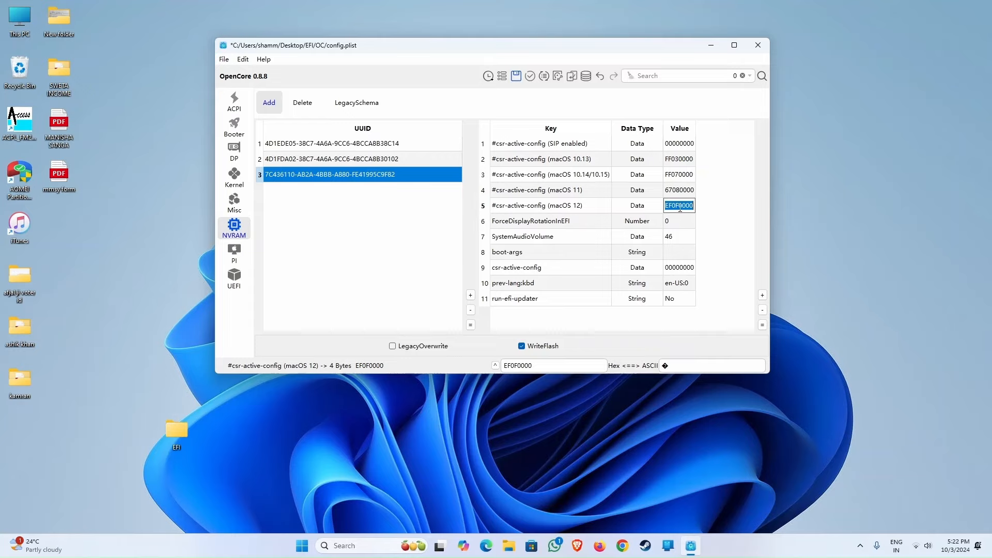
click(679, 266)
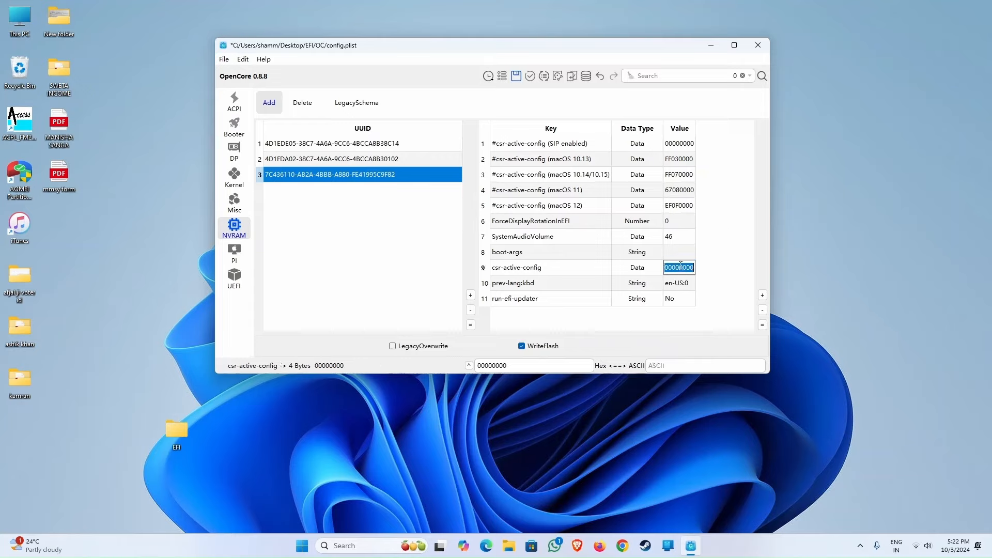
key(ctrl+v)
Delete the five commented #csr-active-config entries, from SIP enabled through macOS 12, from the 7C436110 NVRAM keys.
click(510, 145)
click(517, 159)
click(517, 146)
shift+click(517, 158)
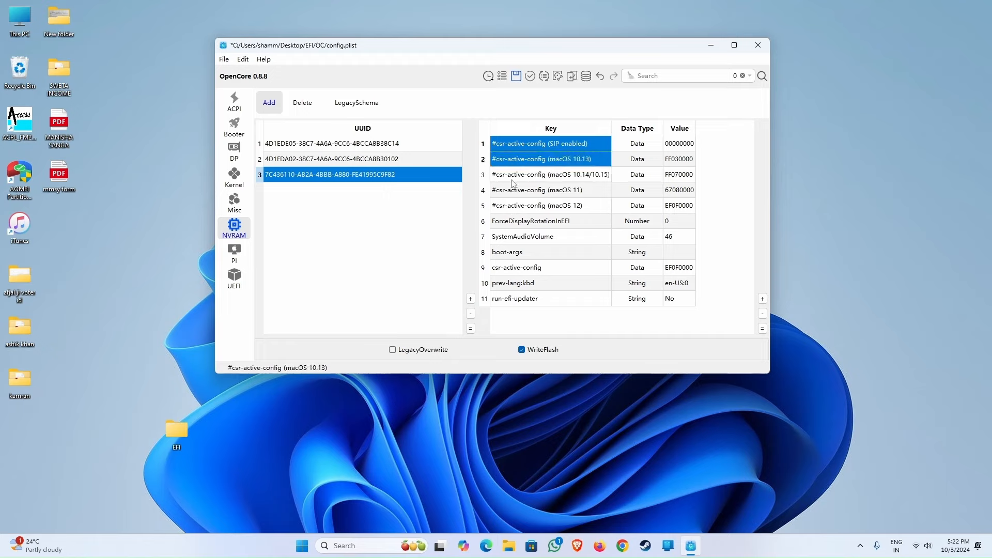
shift+click(511, 181)
shift+click(514, 194)
shift+click(514, 209)
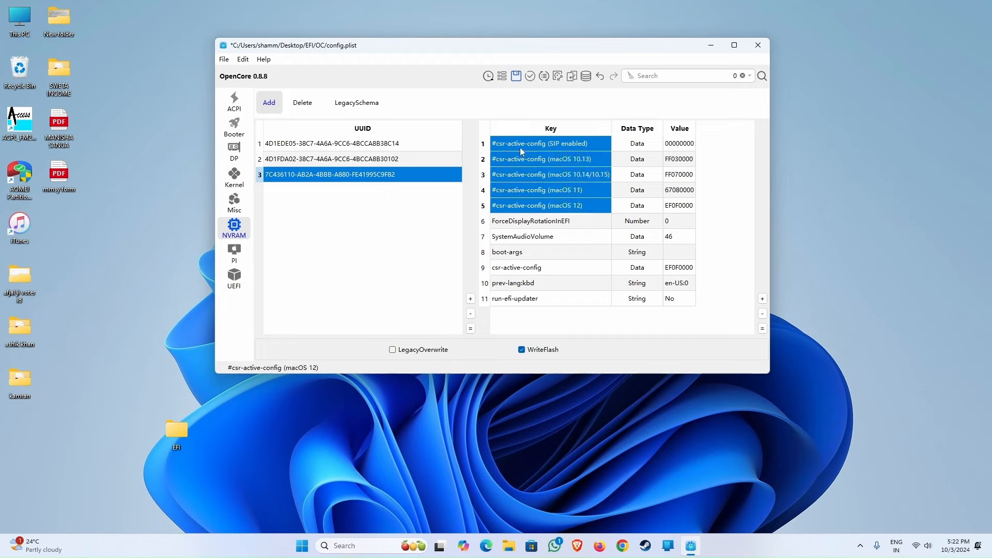
right_click(519, 147)
click(557, 166)
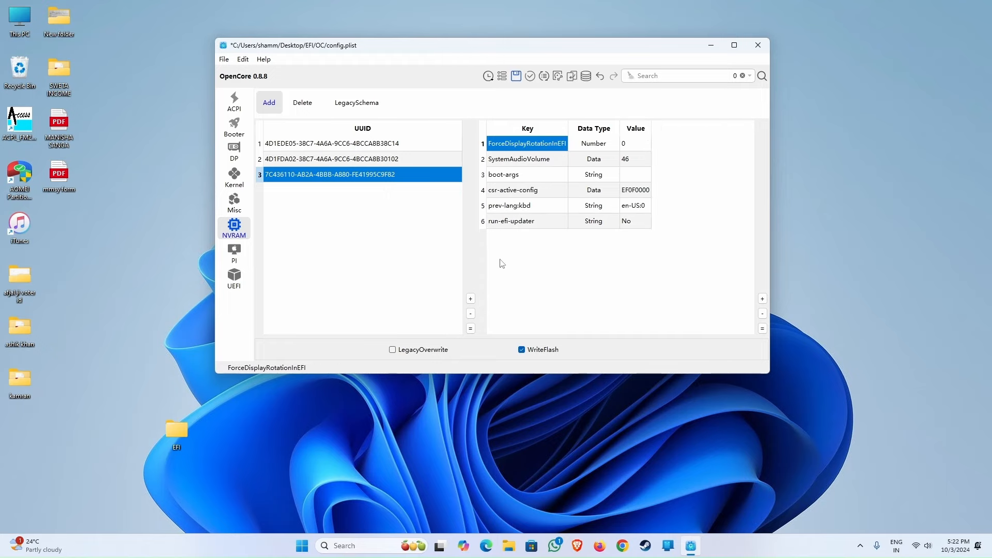
Look up the general boot-args in the NVRAM section of Dortania's Haswell guide and set boot-args to -v debug=0x100.
click(631, 175)
click(631, 176)
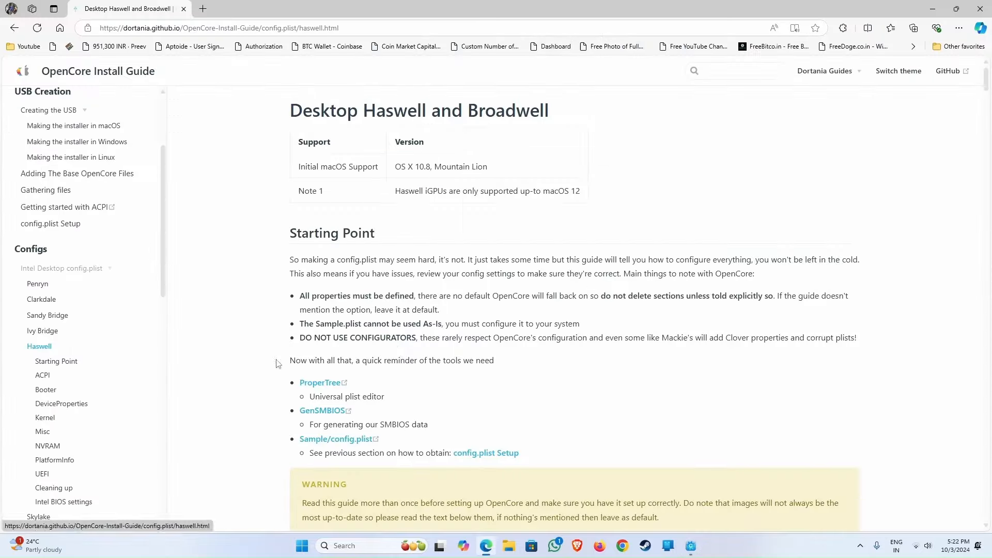
scroll(278, 360, down, 12)
click(47, 447)
scroll(339, 303, down, 12)
drag(310, 229, 331, 231)
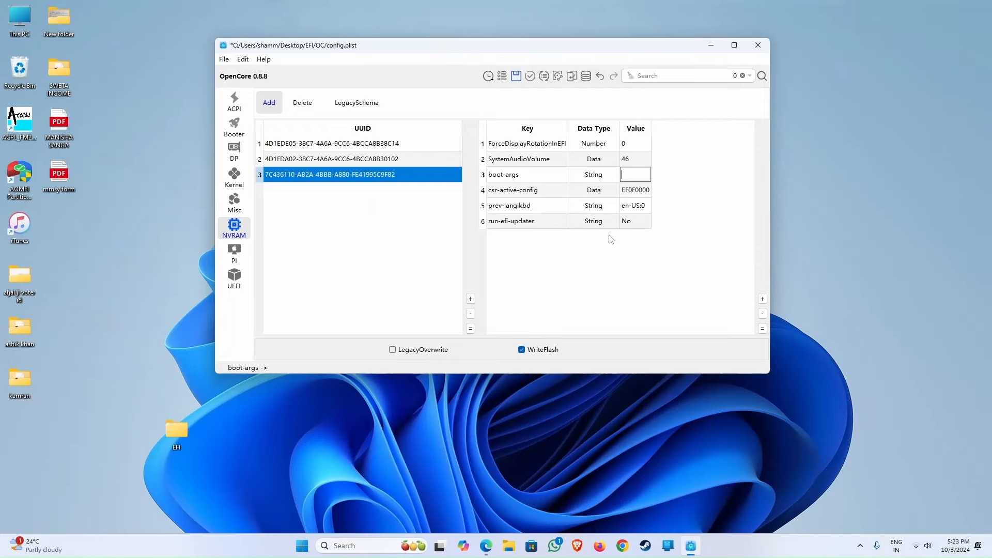
text(-v)
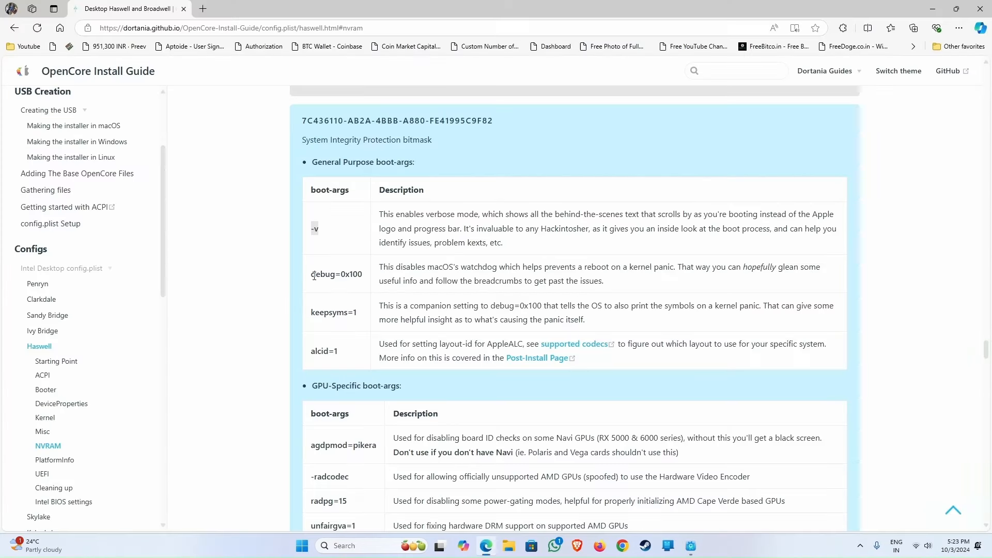
drag(310, 274, 345, 275)
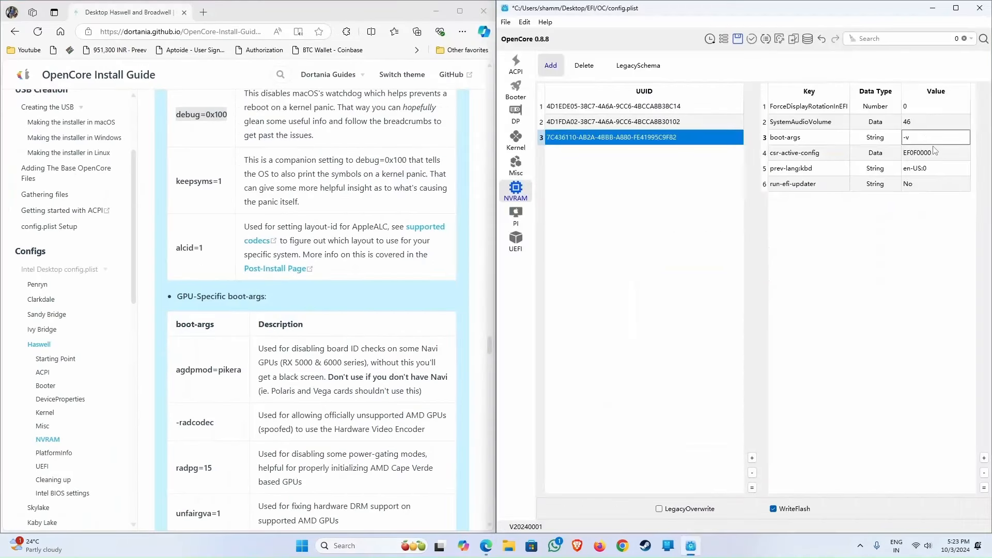
text(debug=0x100)
Append keepsyms=1 and alcid=11 to boot-args, copying the arguments from the guide's boot-args table.
drag(177, 180, 221, 182)
key(ctrl+c)
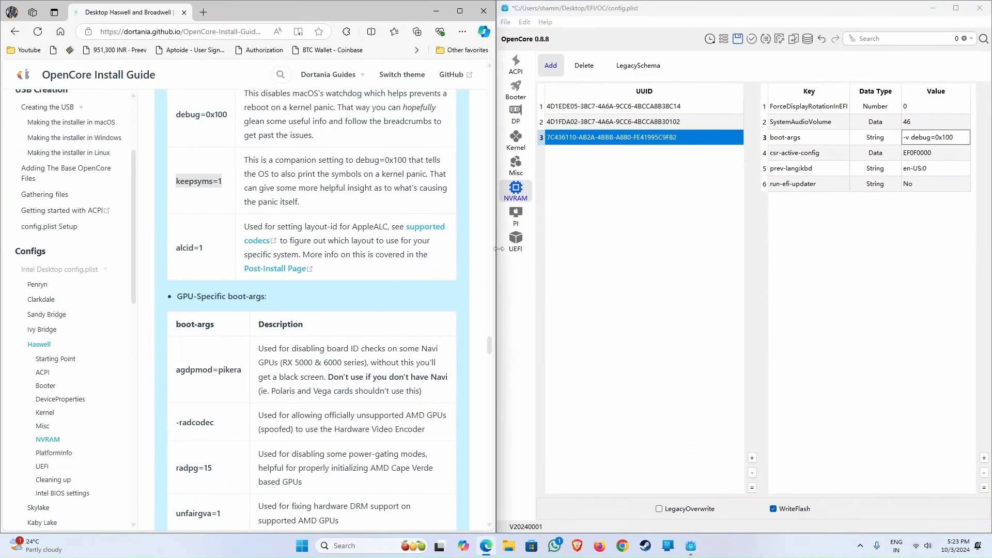
click(961, 137)
key(ctrl+v)
drag(176, 248, 203, 248)
key(ctrl+c)
click(960, 137)
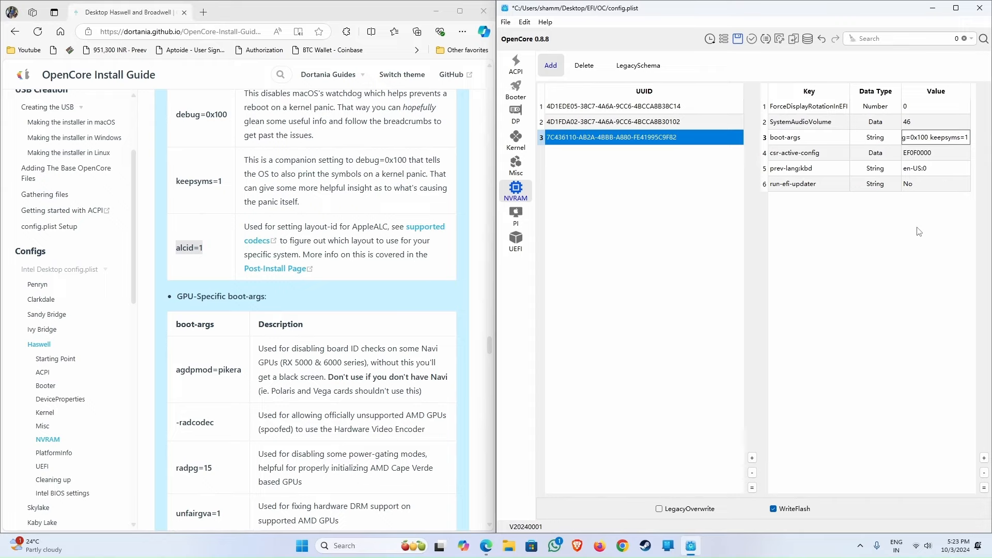
key(ctrl+v)
text(1)
Append amfi_get_out_of_my_way=01 to boot-args and save config.plist.
text( amfi_get_)
text(out_of_)
text(my_way)
key(Return)
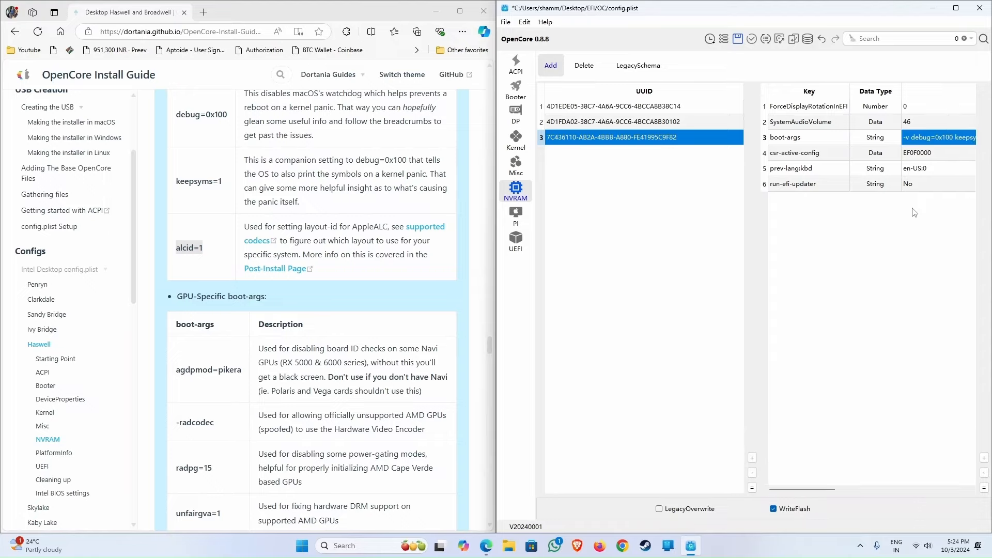
click(737, 39)
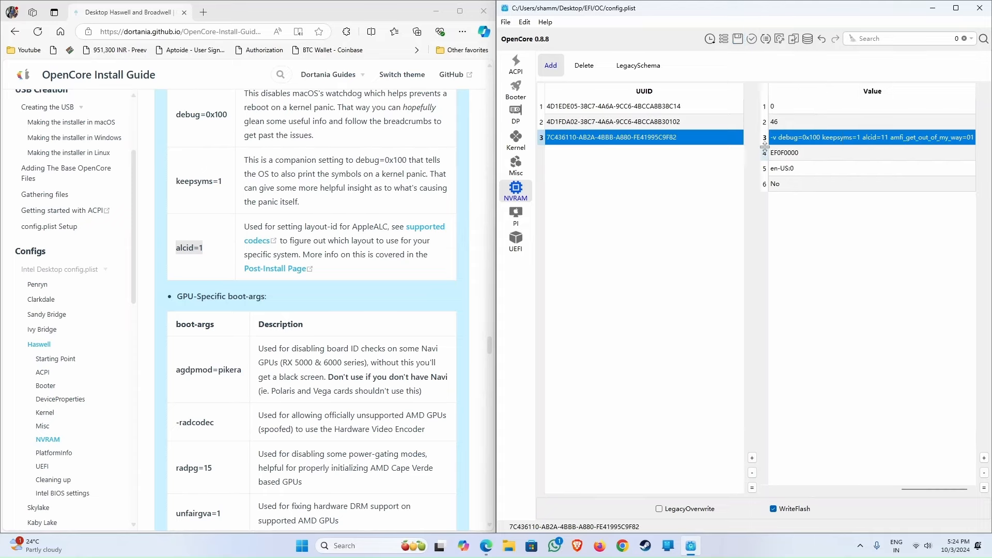
Review the complete boot-args value, highlighting its amfi_get_out_of_my_way argument.
double_click(898, 141)
click(890, 139)
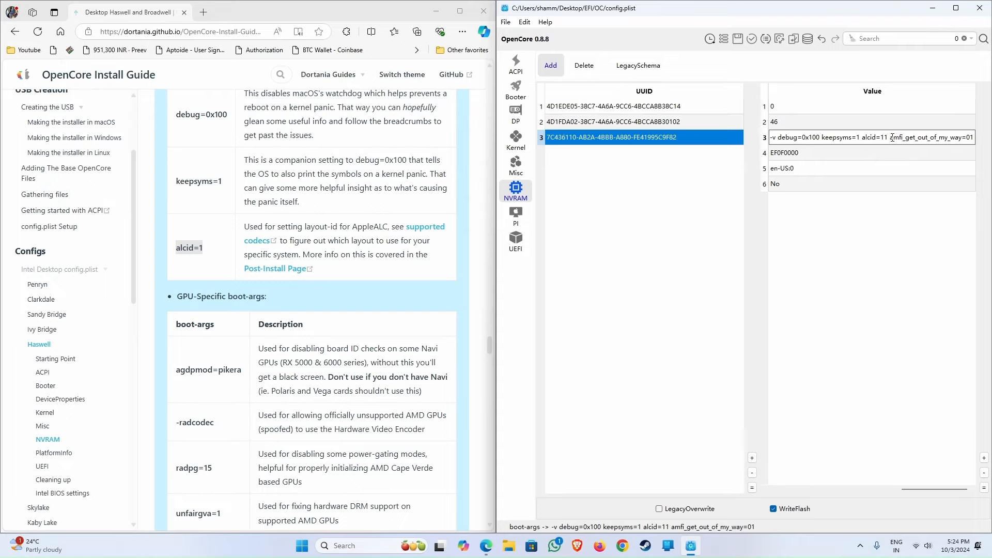
drag(891, 137, 990, 138)
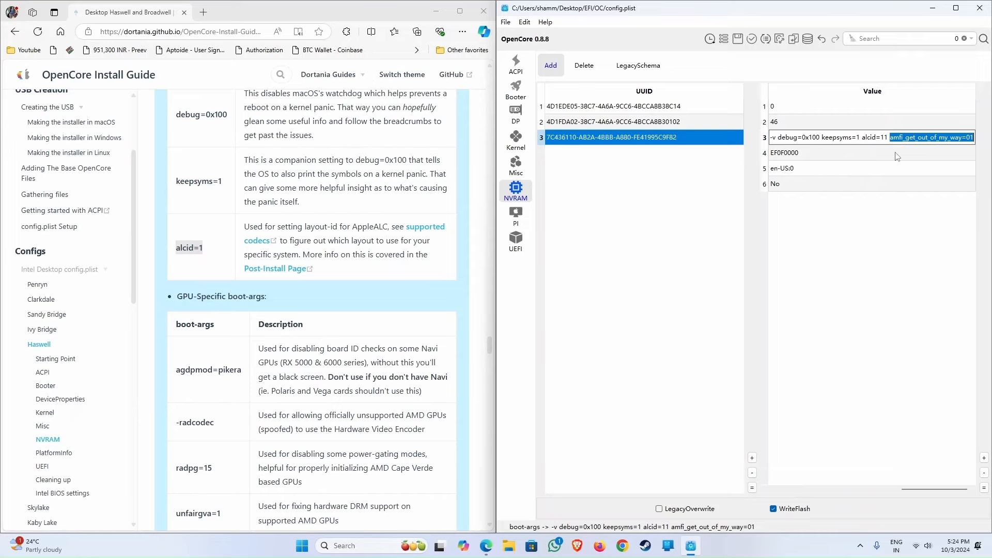
Choose iMac19,2 with Intel Core i5-8500 @ 3.00 GHz as the SystemProductName in the generic PlatformInfo settings.
click(520, 219)
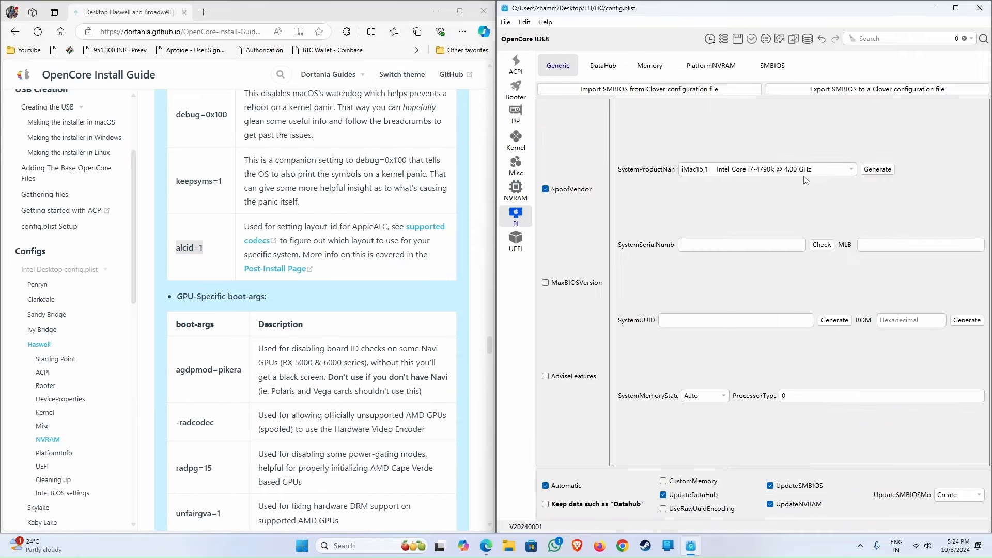
click(848, 172)
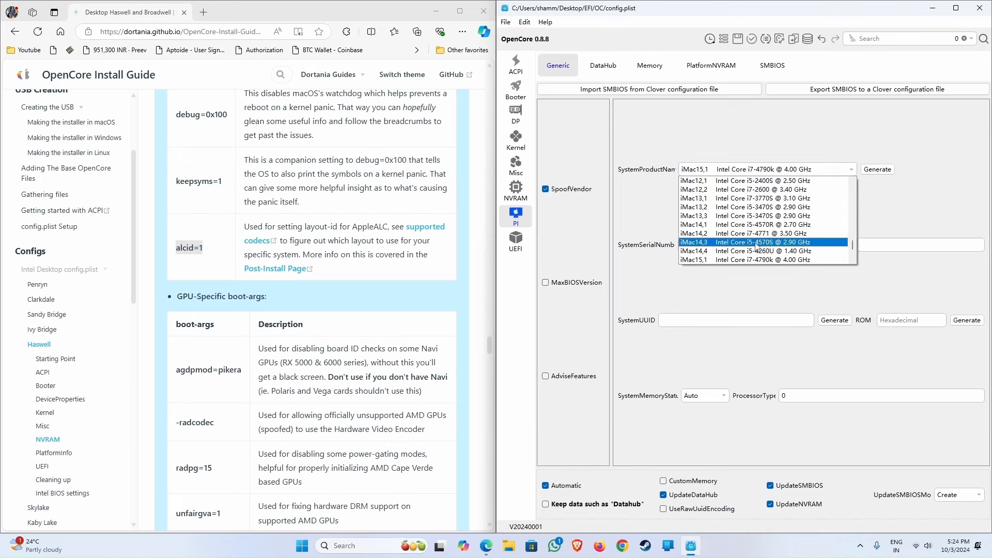
scroll(752, 247, down, 2)
scroll(753, 247, down, 2)
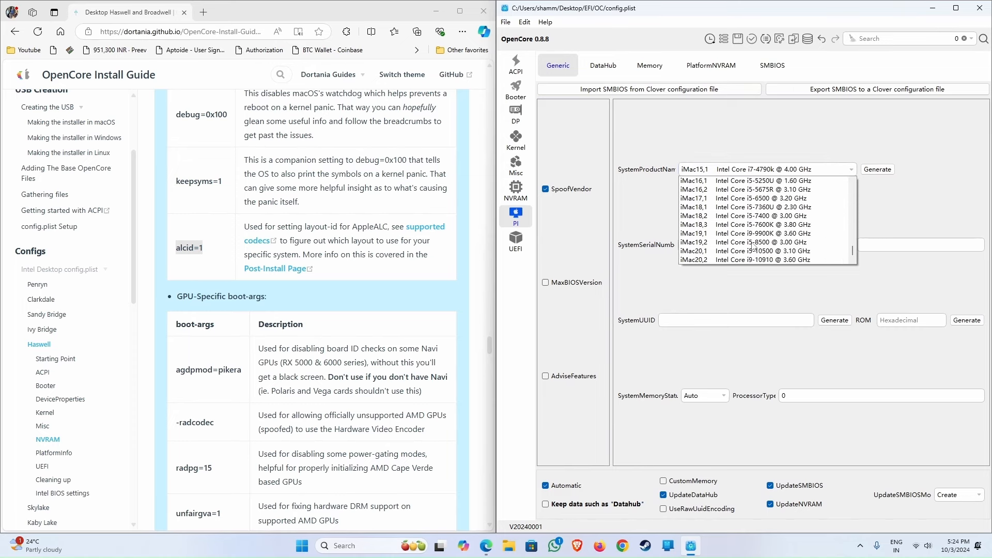
click(720, 244)
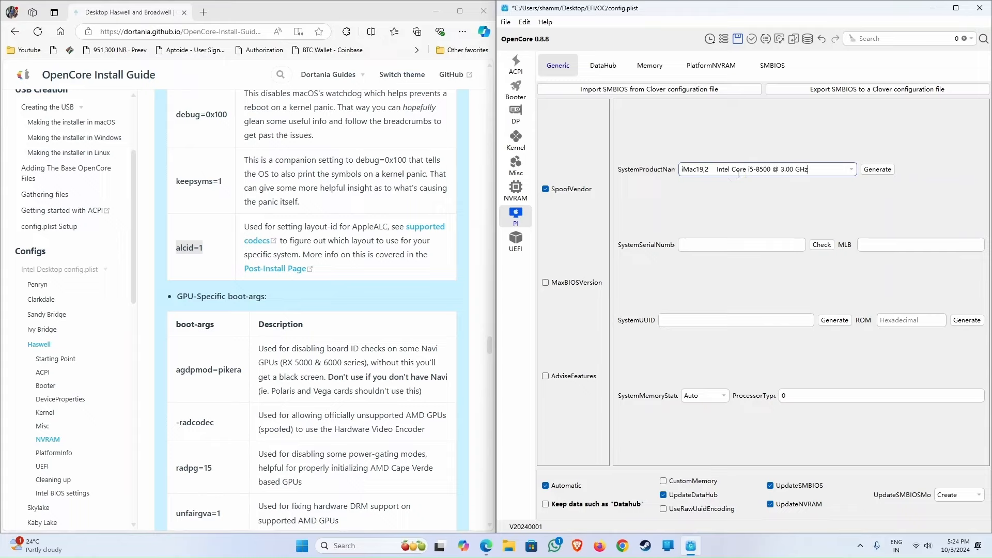
Generate the serial number, MLB and SystemUUID for the chosen Mac model, and generate the ROM value.
click(877, 169)
drag(794, 10, 701, 11)
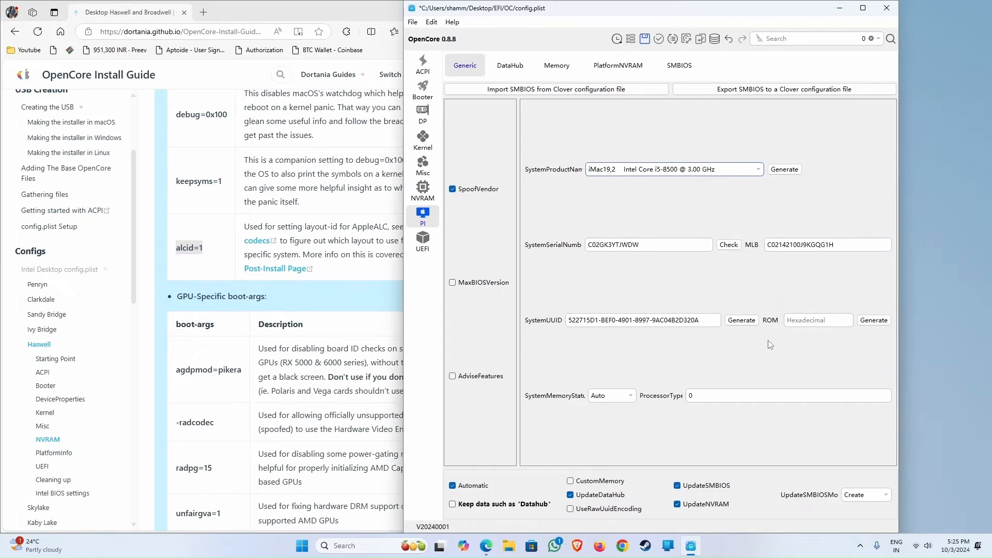
click(874, 320)
Look over the generated system serial number and open Apple's coverage check page for it.
drag(649, 244, 611, 246)
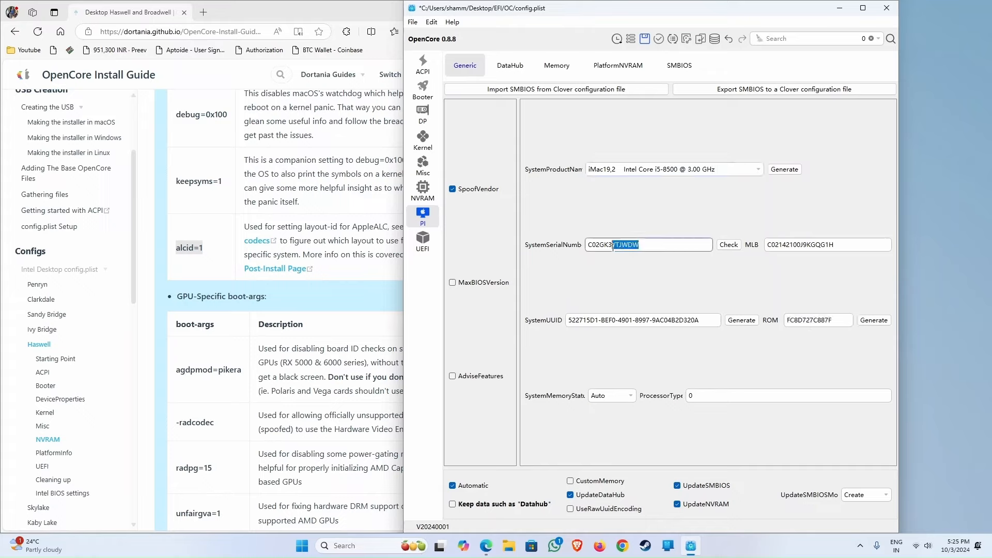
click(607, 246)
double_click(644, 246)
click(651, 245)
click(728, 245)
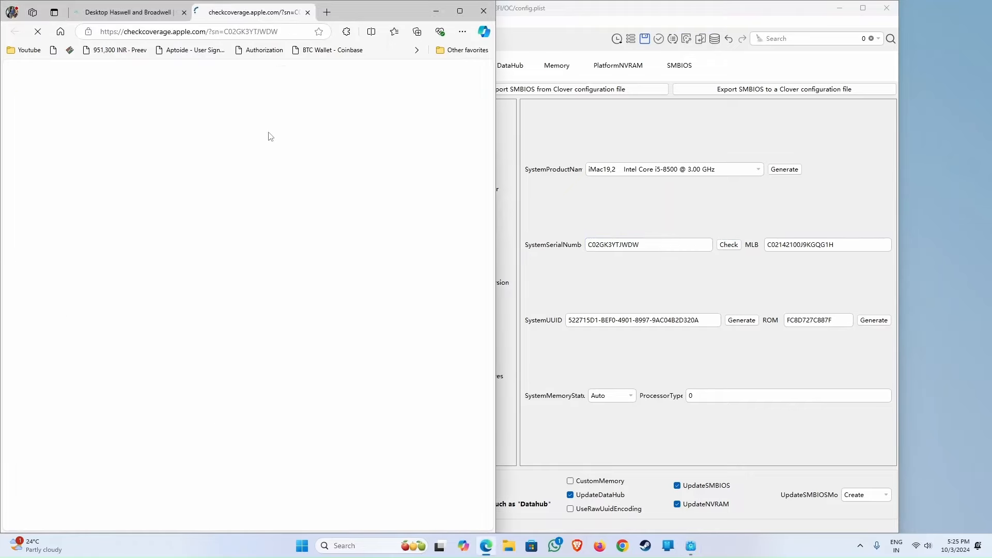